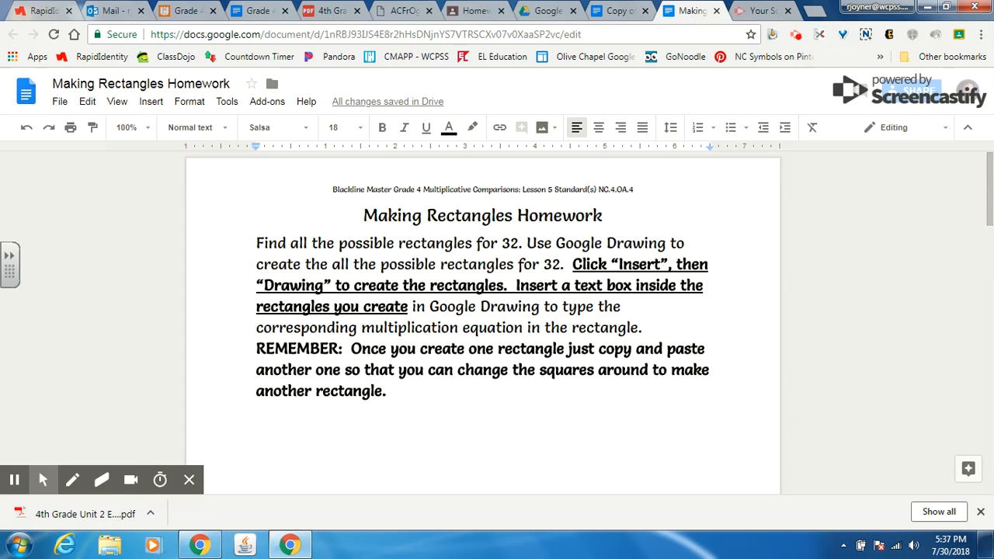
- Review the 32 homework's instructions, its factors and multiples questions, and the journal response prompt
mouse_move(127, 455)
scroll(534, 260, "down", 10)
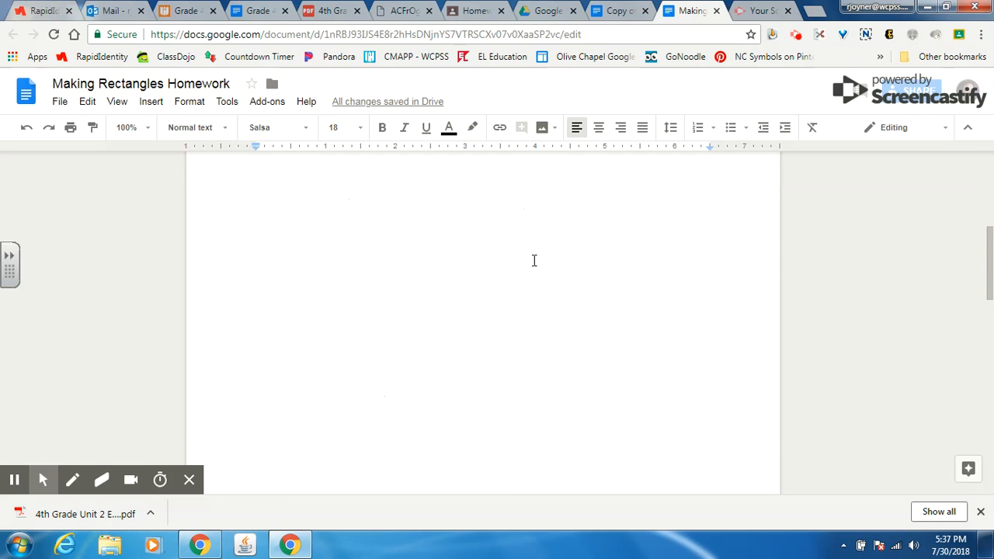
scroll(534, 265, "down", 2)
scroll(453, 271, "up", 1)
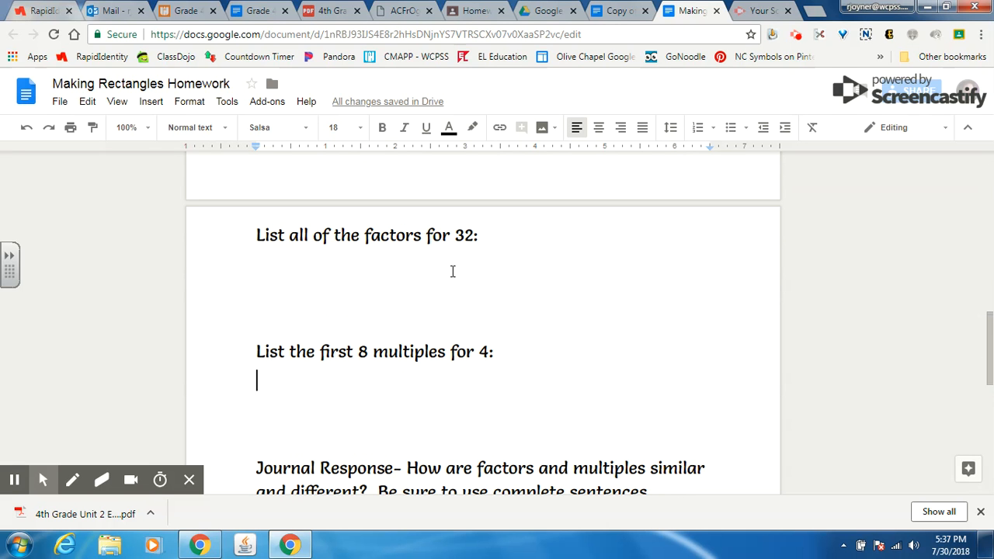
left_click(265, 265)
left_click(274, 394)
scroll(278, 402, "down", 4)
scroll(277, 401, "up", 1)
left_click(284, 337)
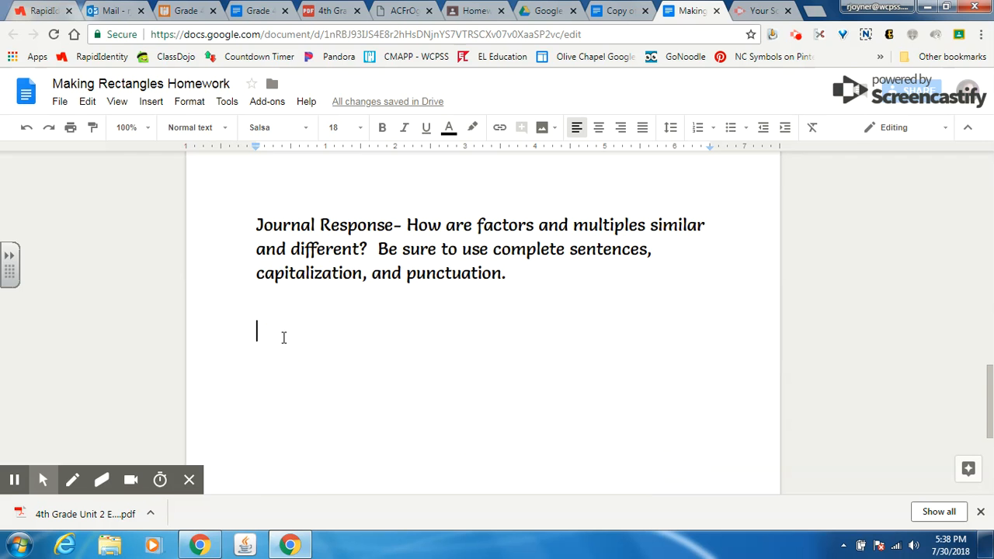
scroll(309, 281, "up", 3)
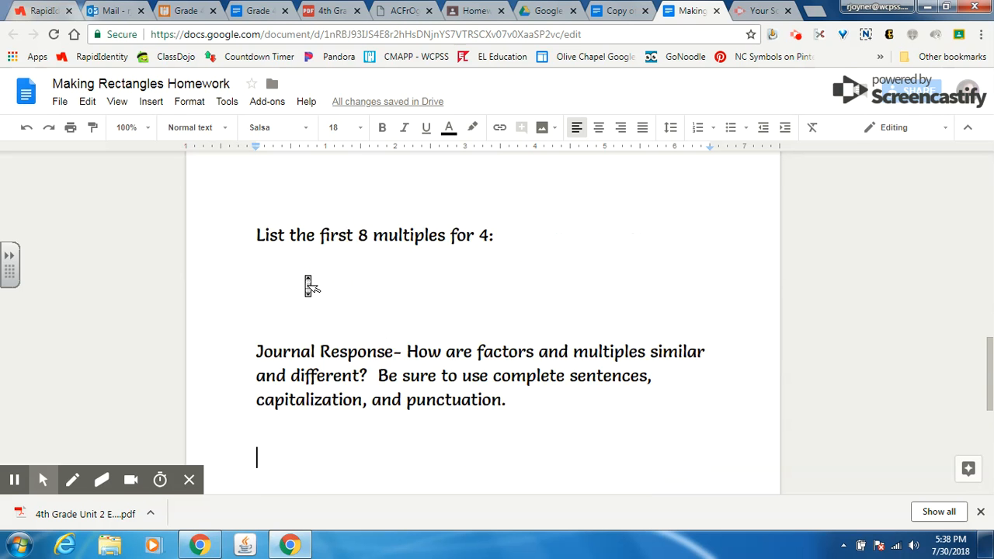
scroll(309, 279, "up", 4)
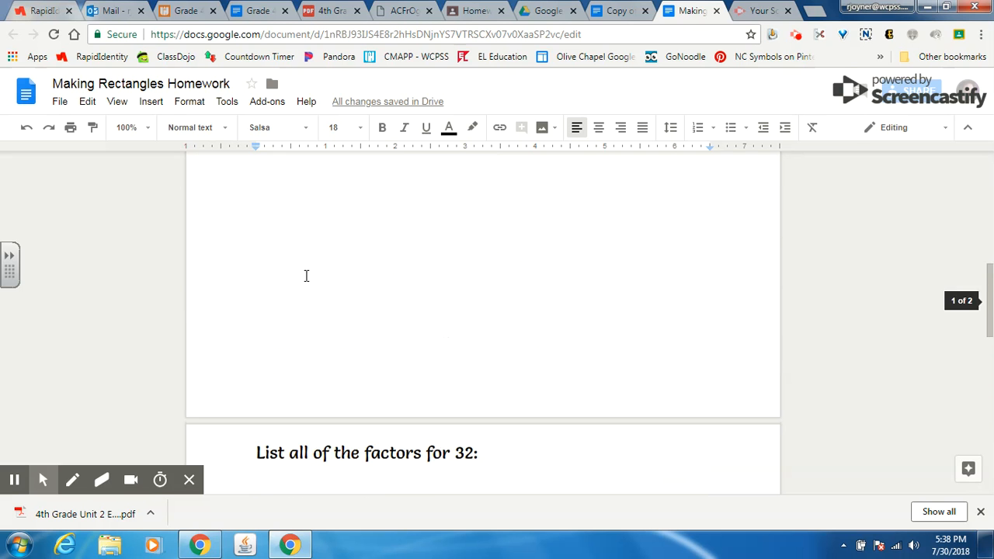
- Compare the number in the instructions of Copy of Making Rectangles Homework with the original Making Rectangles Homework document
left_click(604, 10)
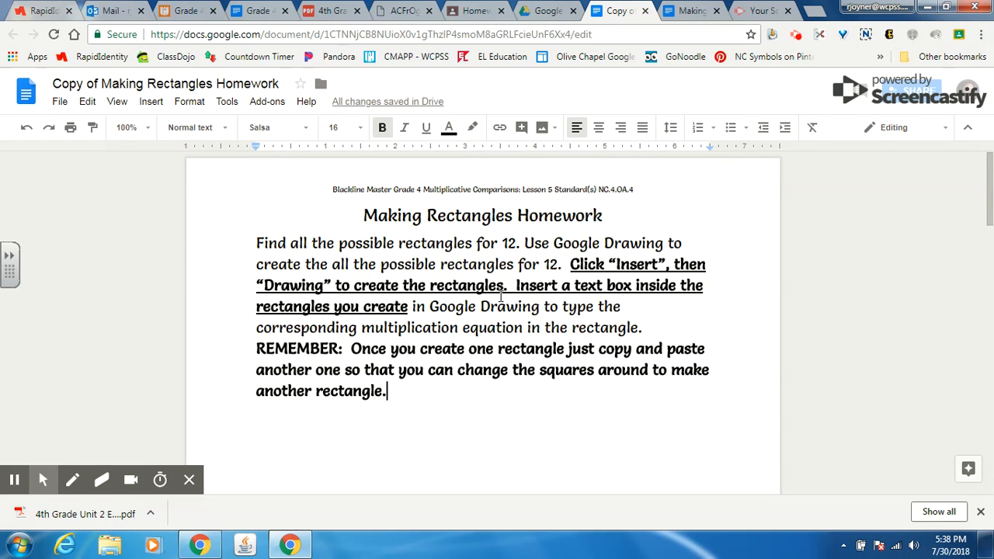
left_click(504, 244)
left_click_drag(506, 243, 555, 265)
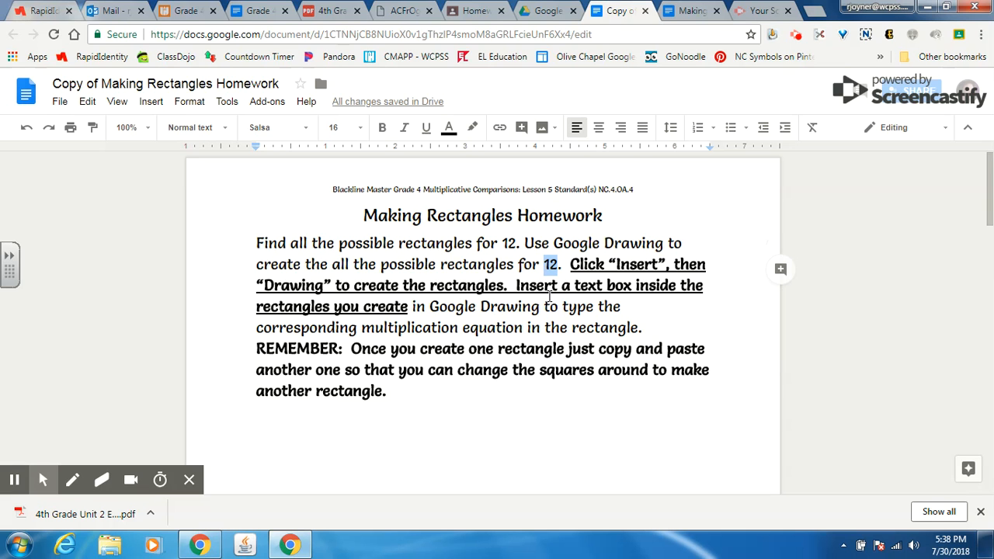
left_click(688, 10)
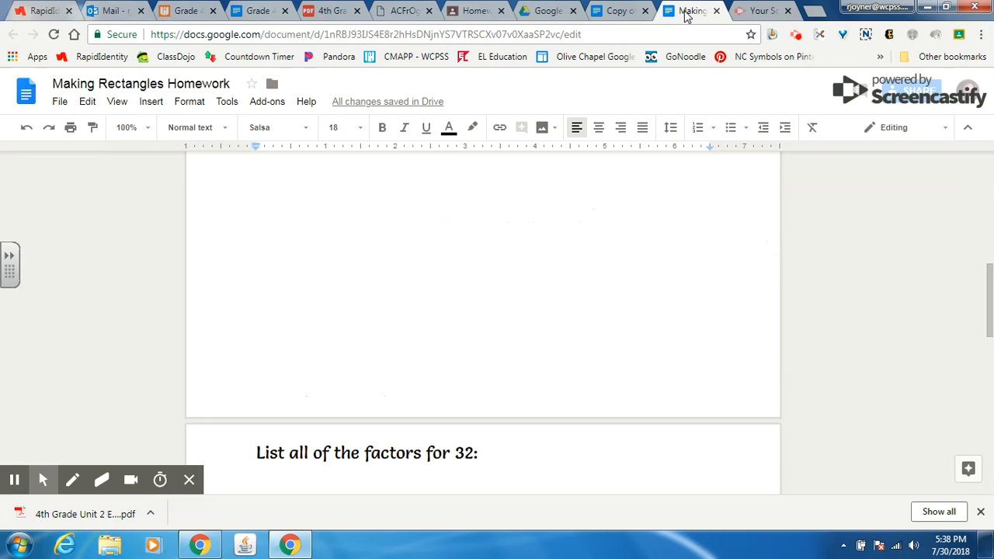
scroll(611, 315, "down", 5)
scroll(612, 325, "up", 6)
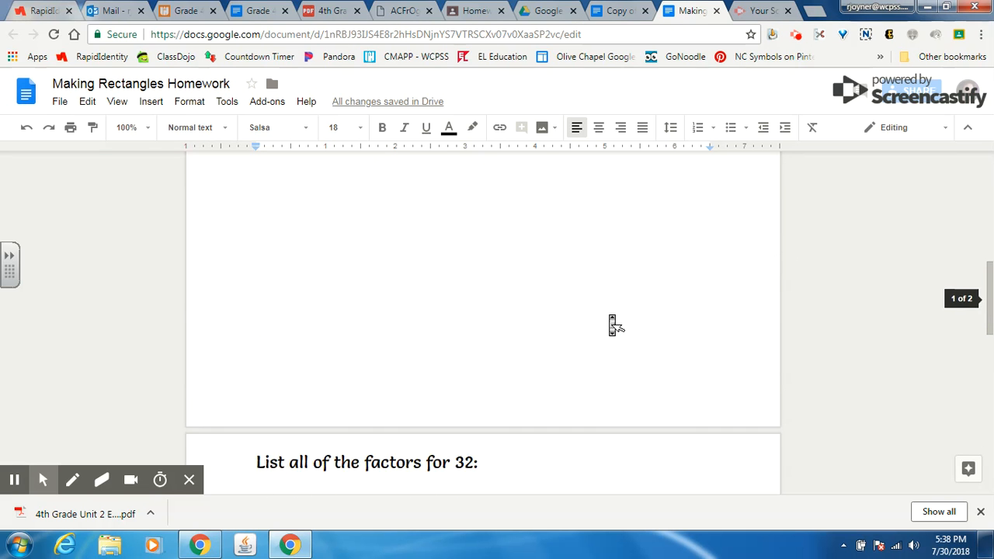
scroll(612, 325, "up", 3)
- In Copy of Making Rectangles Homework, insert a new drawing on the blank line below the instructions
left_click(611, 17)
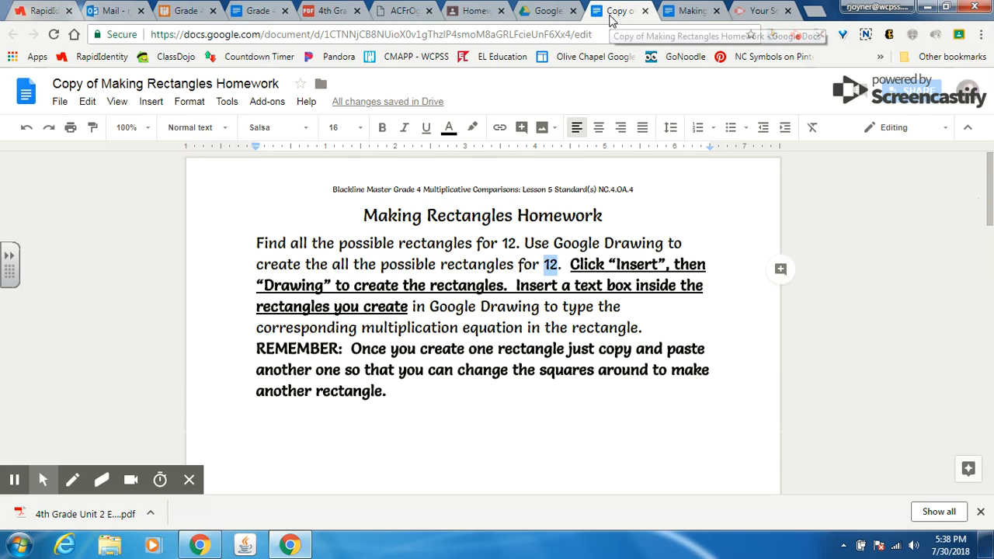
left_click(529, 286)
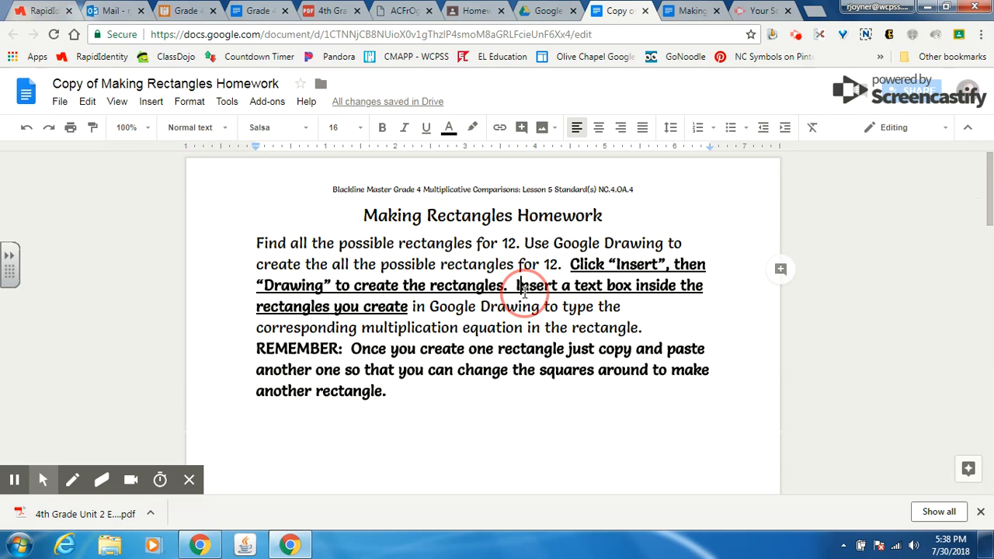
left_click(400, 403)
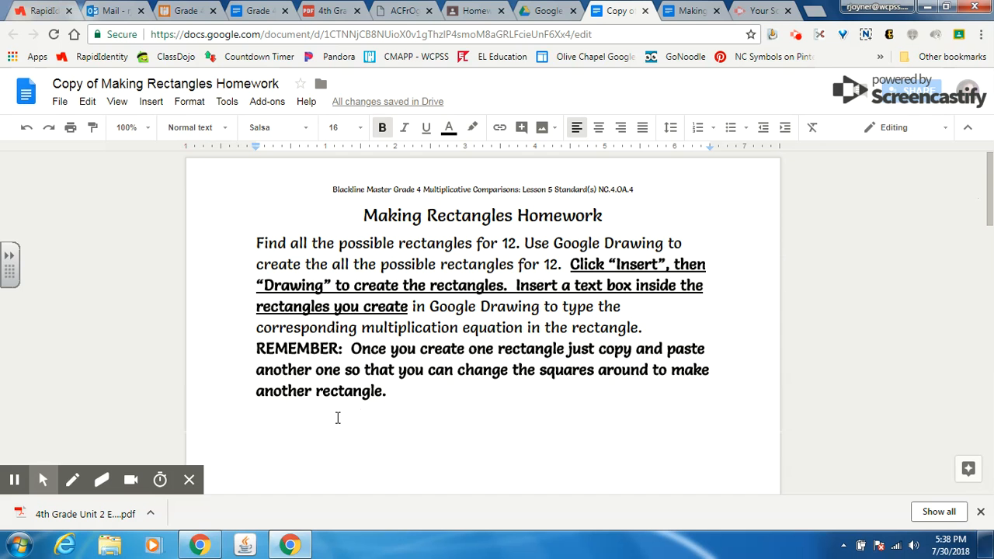
left_click(338, 418)
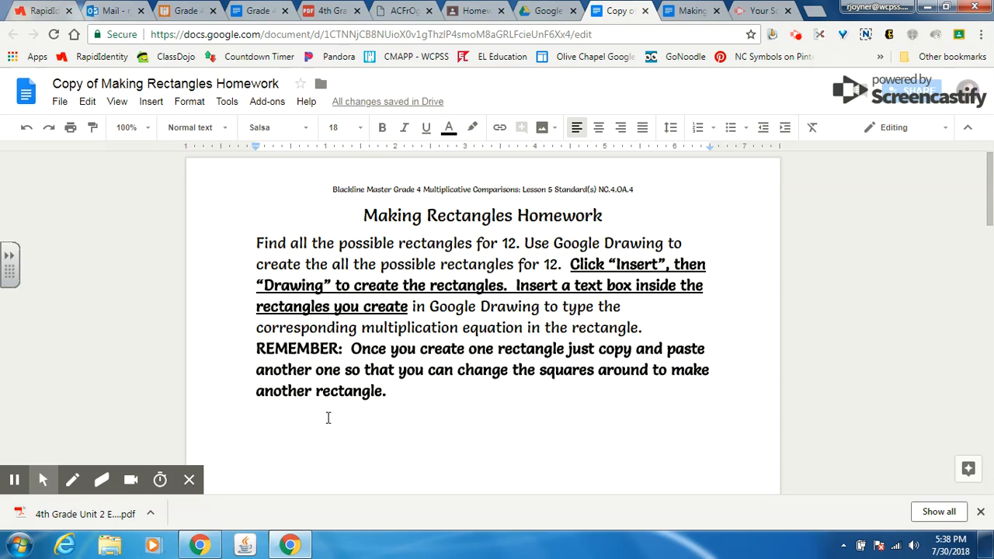
left_click(497, 243)
left_click(267, 427)
left_click(149, 106)
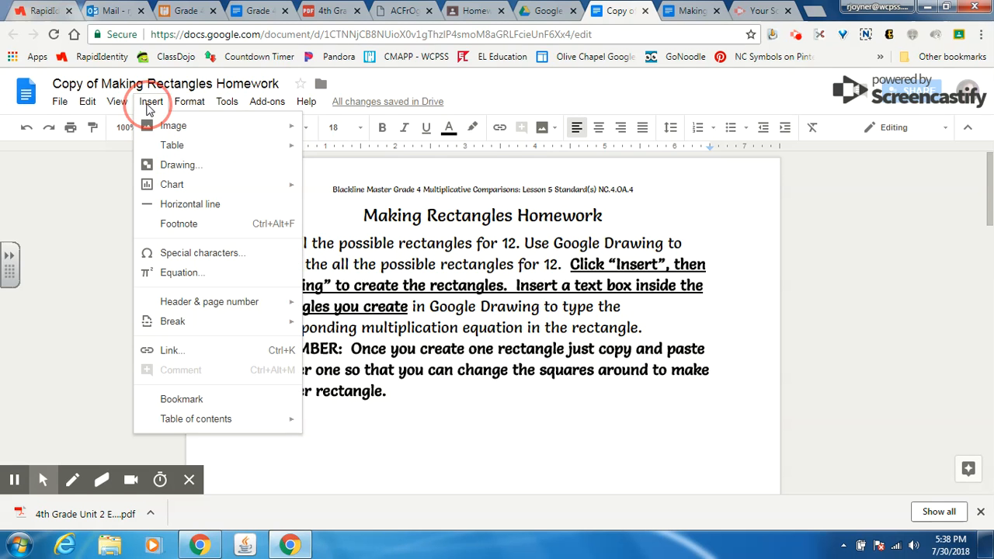
left_click(174, 166)
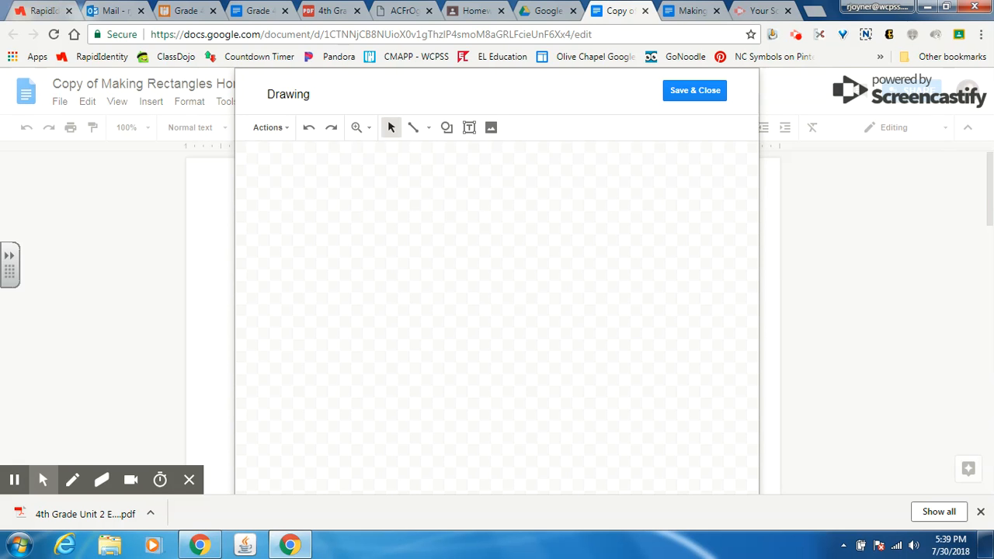
- Draw one small square with the rectangle shape in the upper part of the drawing canvas
mouse_move(43, 480)
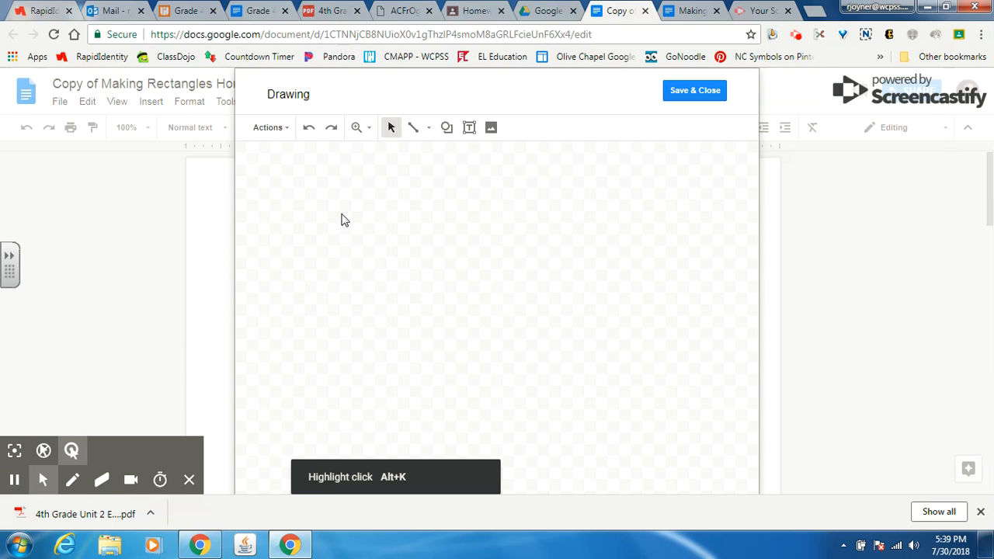
left_click(447, 130)
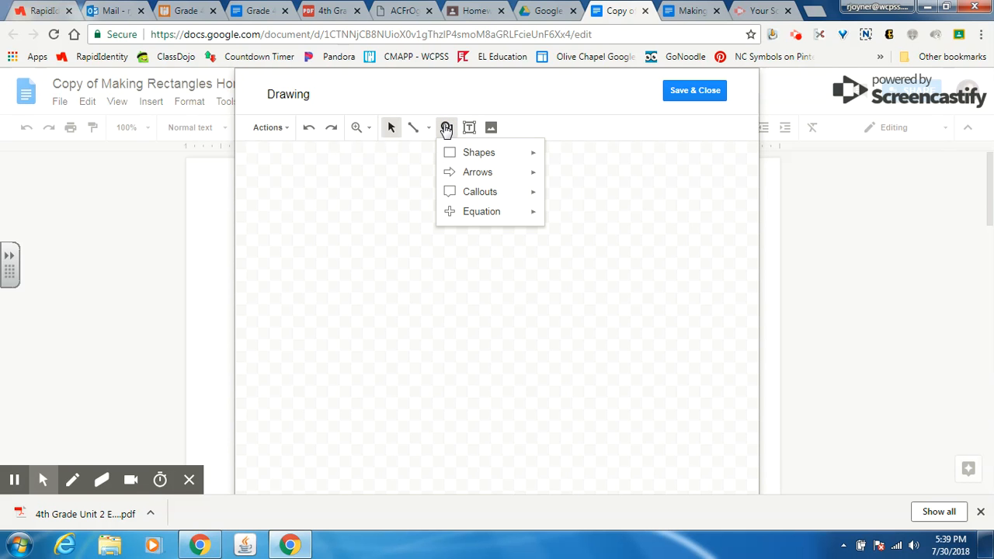
mouse_move(472, 159)
left_click(557, 161)
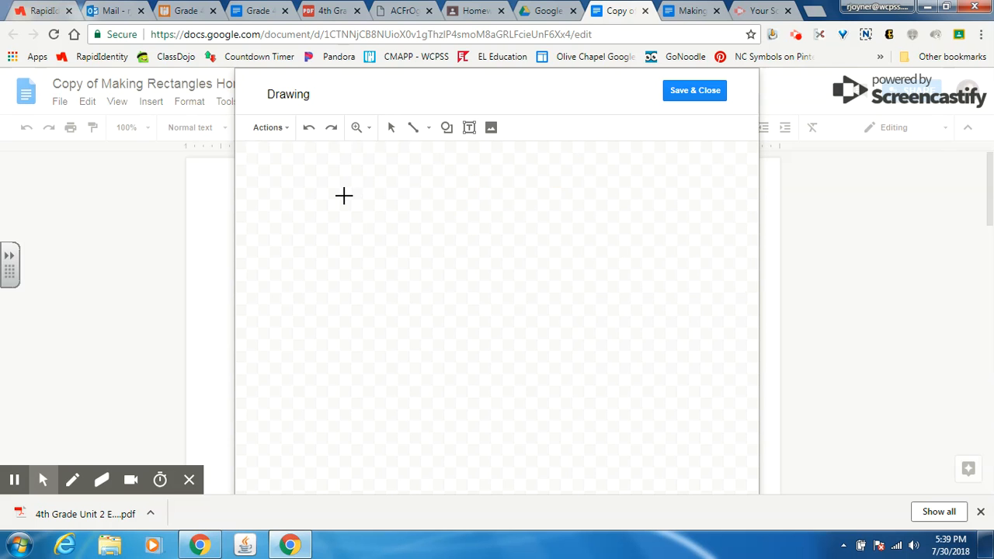
mouse_move(338, 196)
left_mouse_down()
mouse_move(370, 216)
mouse_move(362, 221)
left_mouse_up()
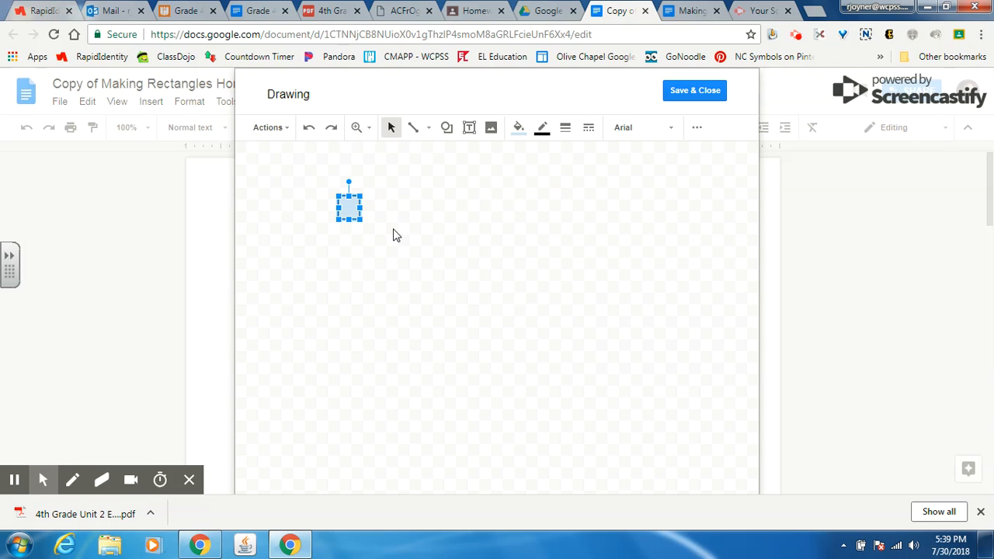
- Duplicate the square, select both squares, and duplicate the pair to make four squares
left_click(268, 128)
left_click(309, 301)
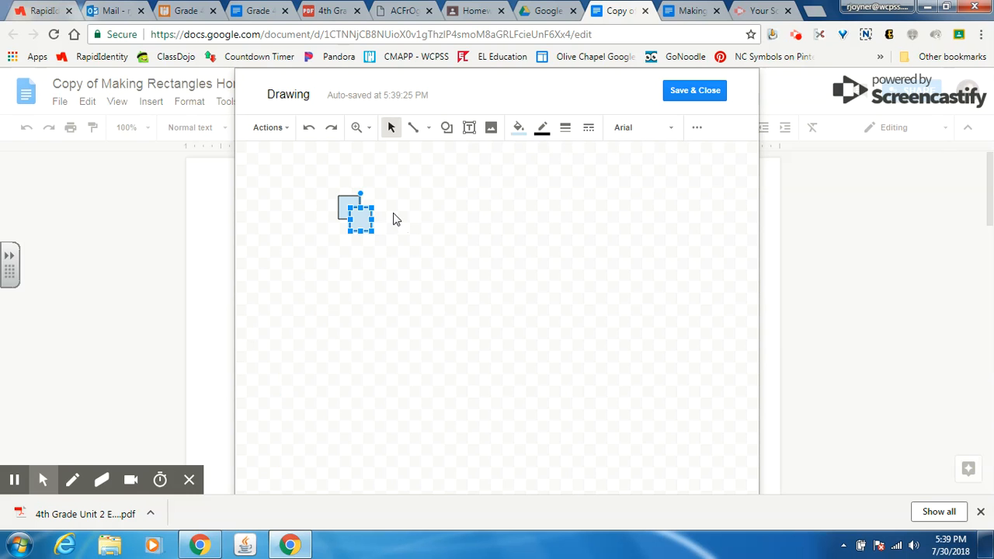
left_click(347, 204)
left_click(367, 223, "shift")
left_click(272, 128)
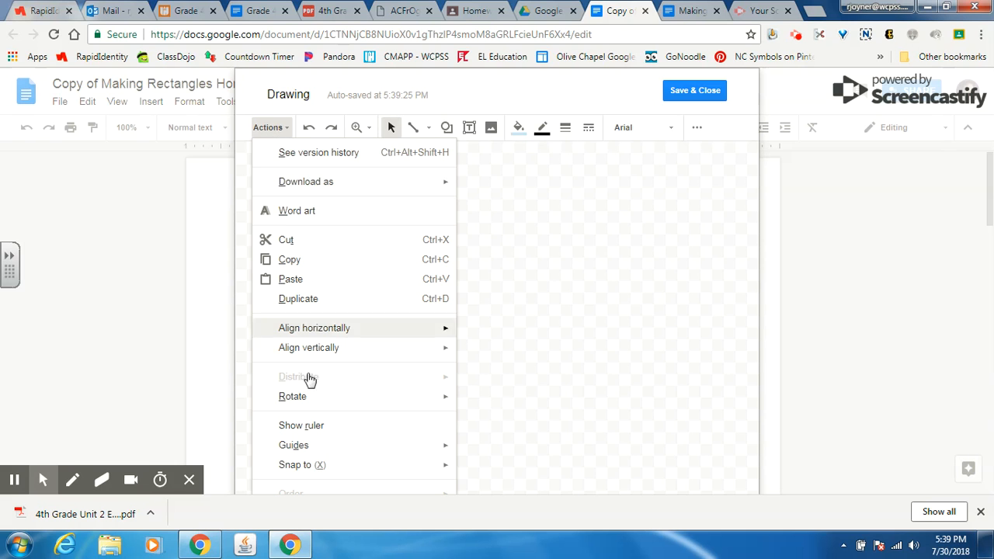
left_click(290, 299)
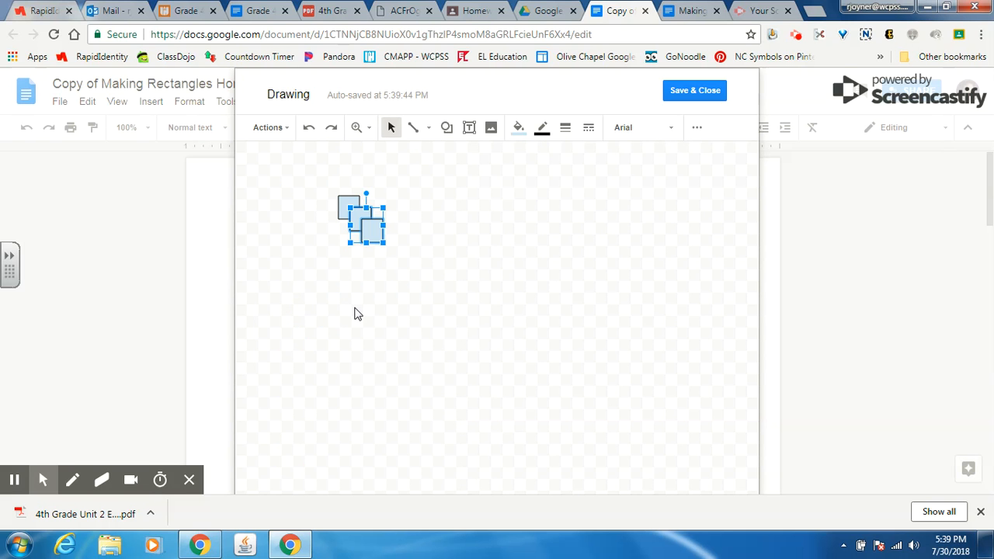
- Select the first and last squares of the diagonal stack and duplicate the pair twice to make eight squares
left_click(355, 308)
left_click(346, 203)
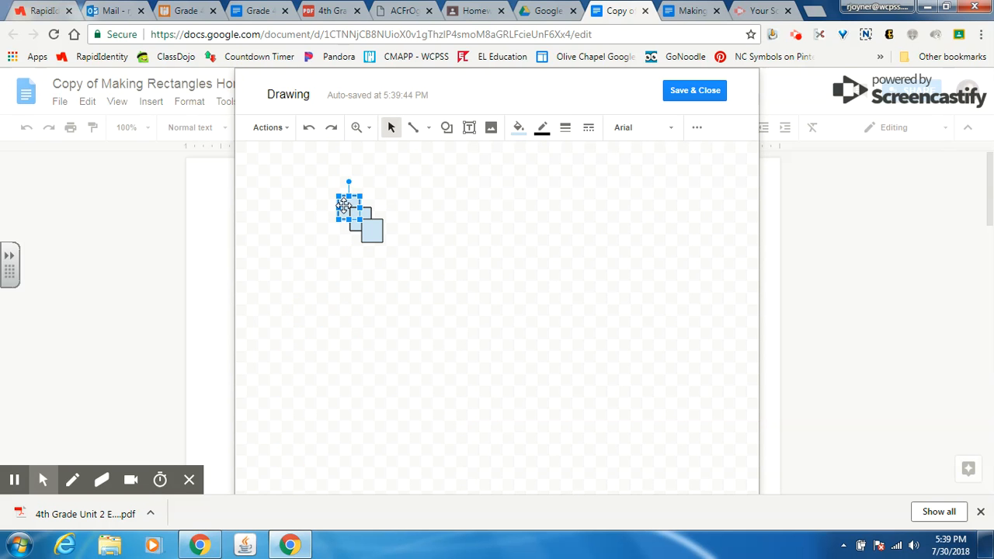
left_click(373, 234, "shift")
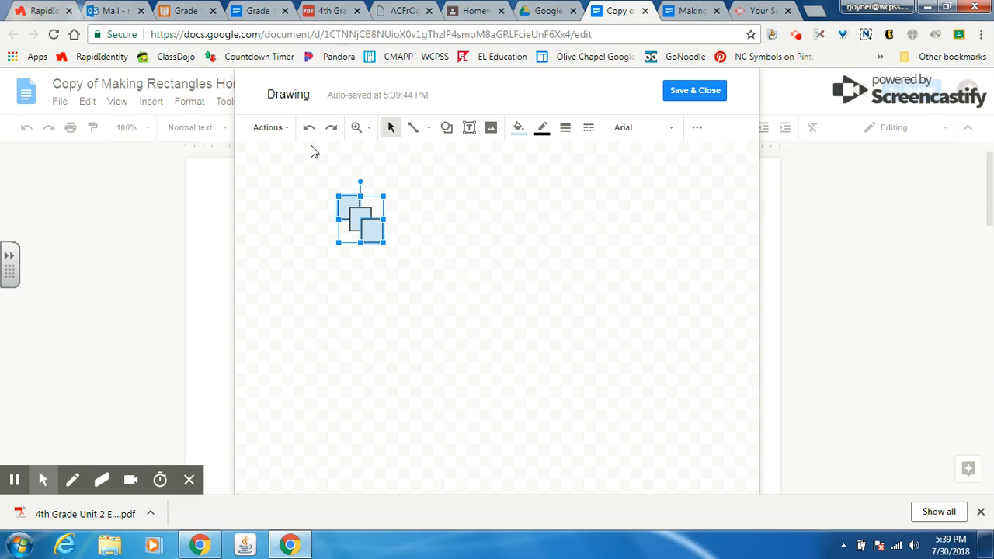
left_click(278, 130)
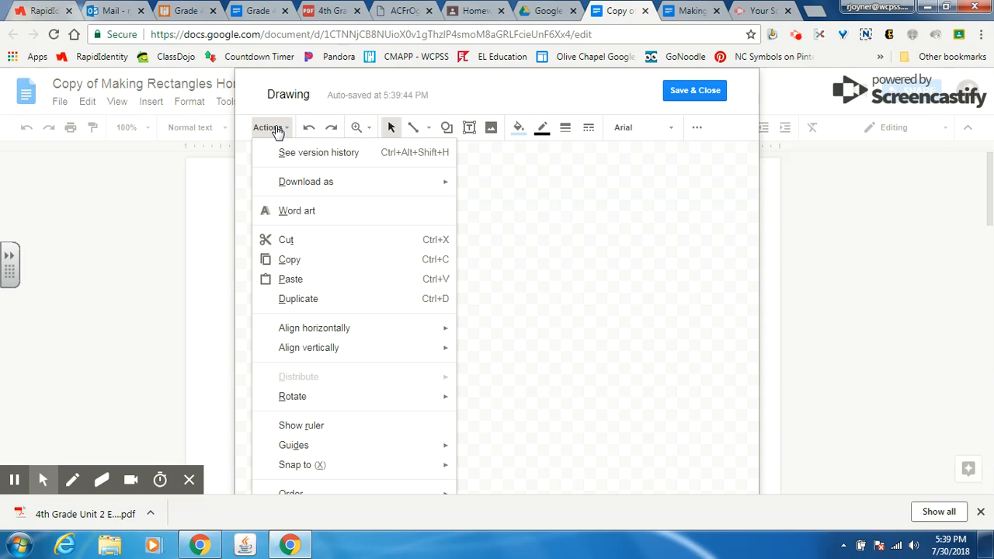
left_click(309, 298)
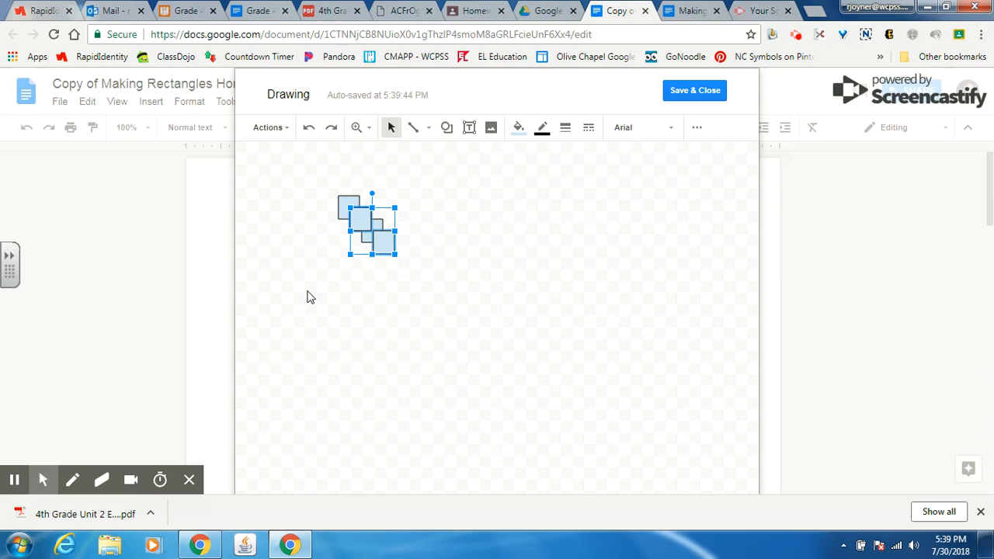
left_click(276, 130)
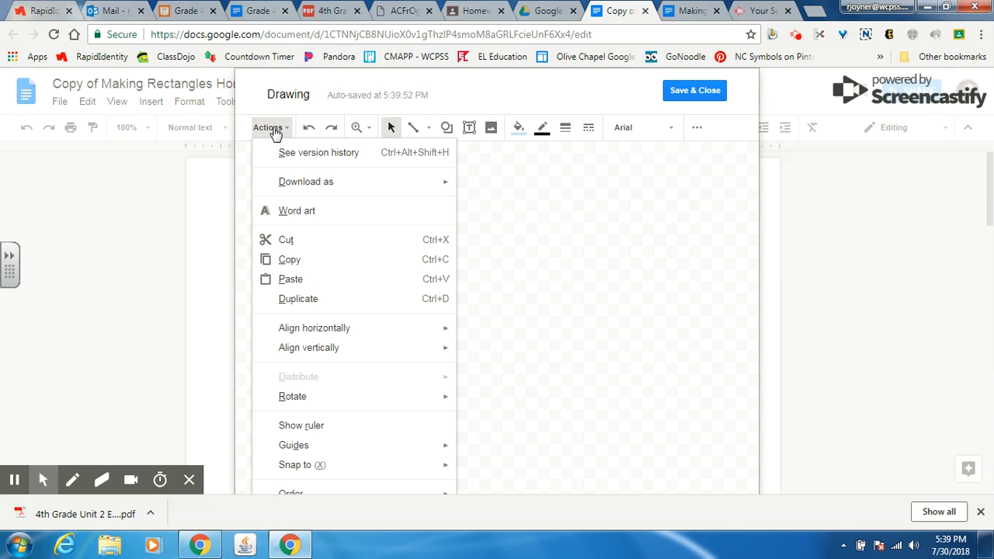
left_click(312, 298)
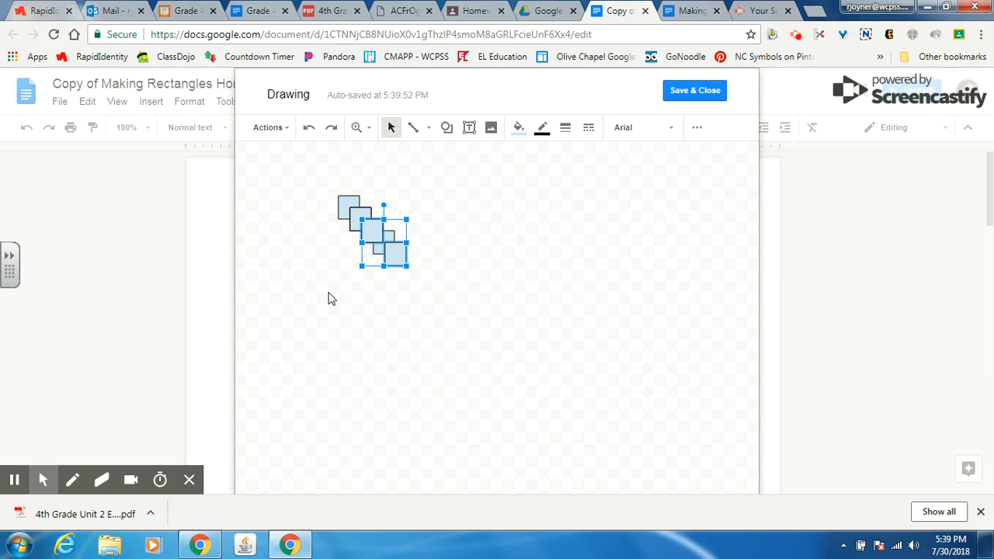
- Pull squares out of the overlapping stack and line them up edge to edge as the rectangle's left column
left_click(378, 297)
left_click(359, 242)
left_click_drag(358, 242, 337, 248)
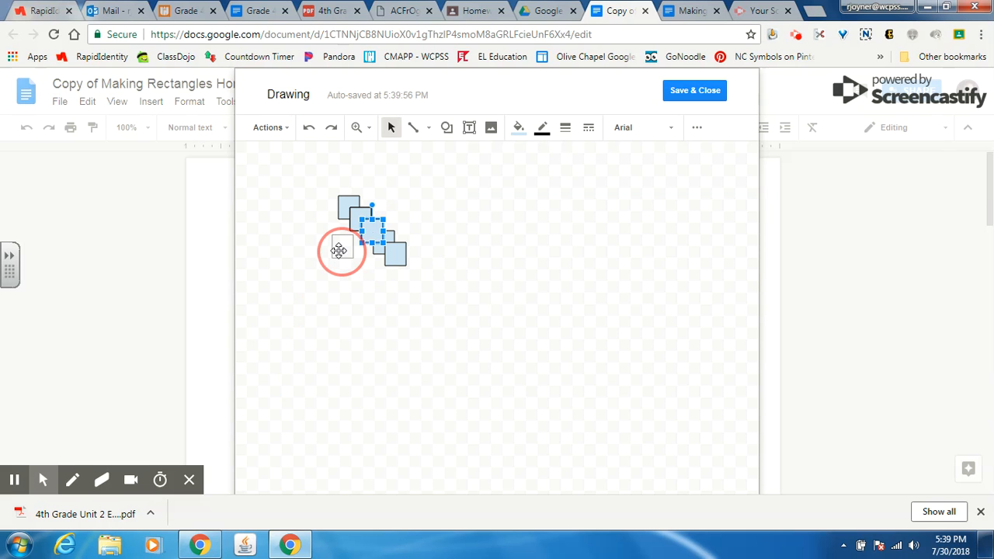
left_click(339, 209)
left_click_drag(339, 211, 330, 223)
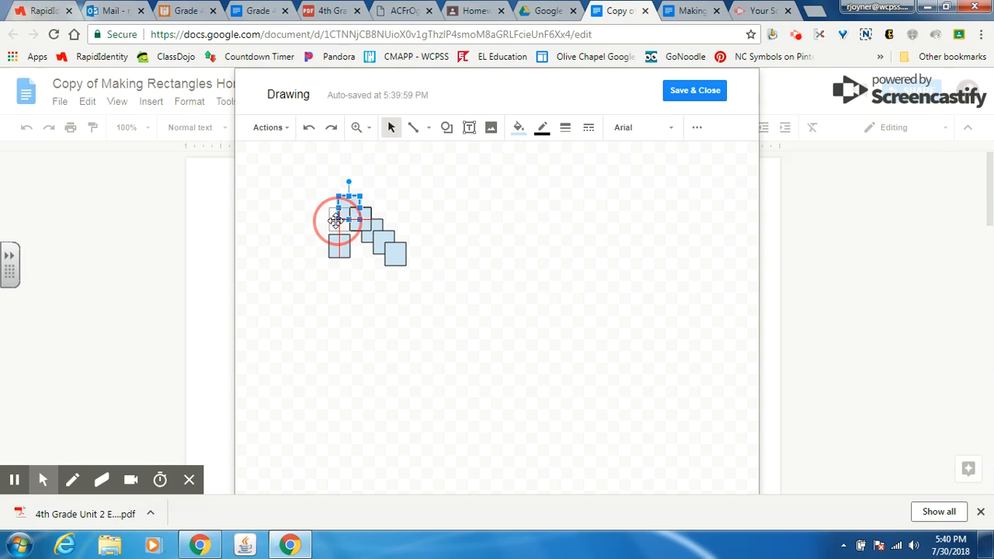
left_click_drag(390, 253, 339, 260)
left_click_drag(344, 287, 339, 283)
- Arrange the remaining squares beside the first column to complete a rectangle two squares wide and four squares high
left_click(377, 274)
left_click_drag(370, 233, 364, 269)
left_click_drag(395, 222, 363, 290)
left_click_drag(362, 219, 355, 327)
mouse_move(338, 215)
left_mouse_down()
mouse_move(364, 202)
mouse_move(334, 220)
left_mouse_up()
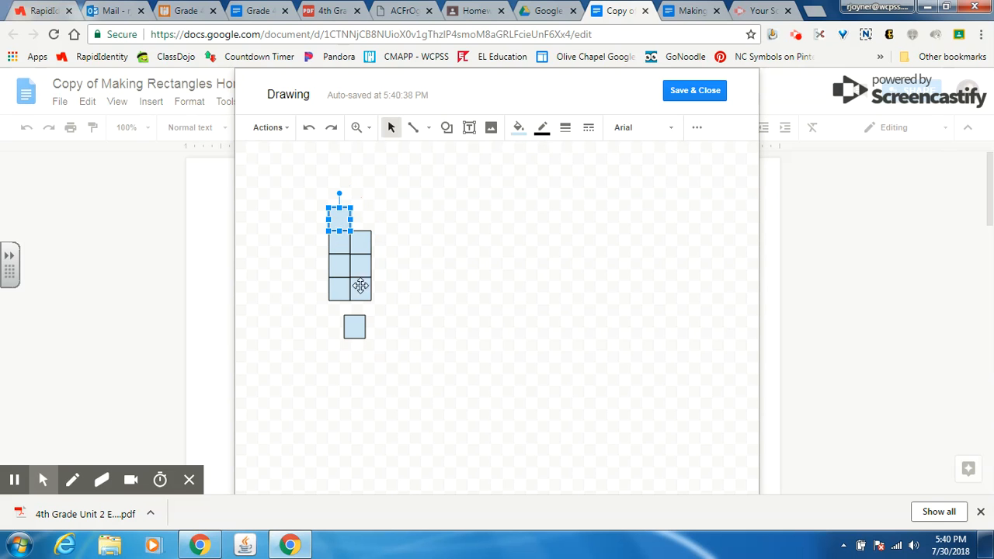
left_click_drag(356, 332, 362, 220)
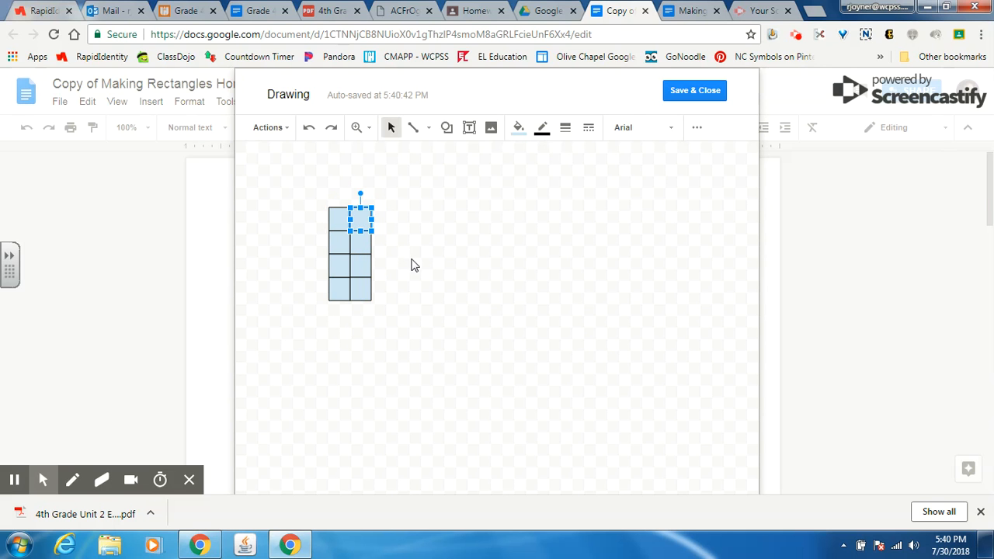
- Duplicate two of the squares and place the copies beneath the rectangle as a fifth row
left_click(343, 224)
left_click(364, 242, "shift")
left_click(280, 128)
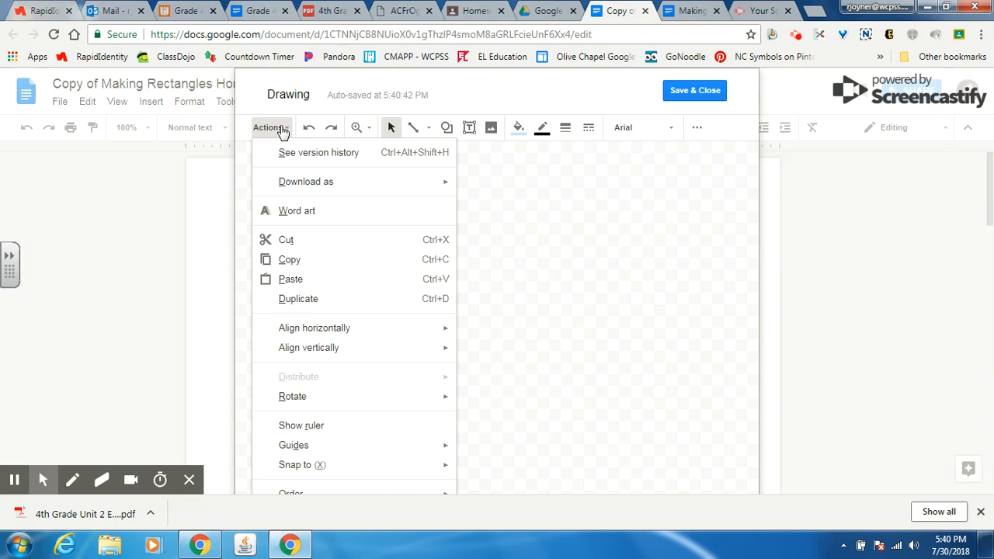
left_click(296, 303)
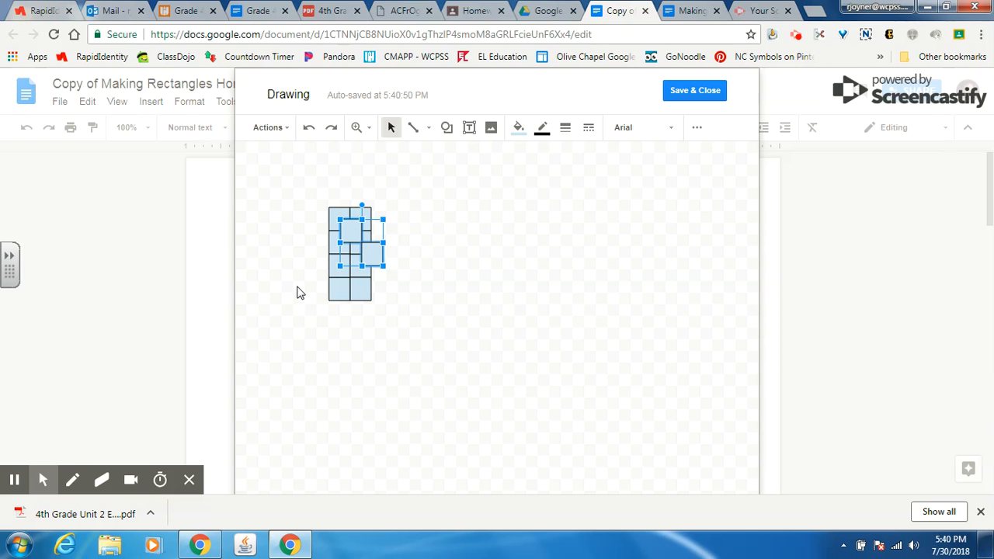
left_click(395, 249)
left_click_drag(373, 254, 342, 310)
left_click_drag(349, 231, 359, 312)
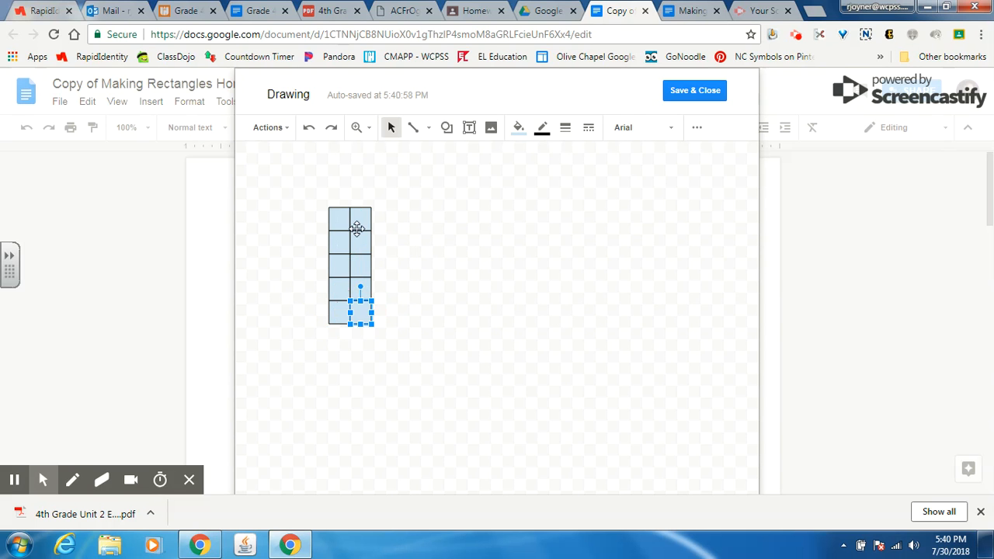
- Duplicate the rectangle's top two squares and place the copies beneath it as a sixth row
left_click(362, 251)
left_click(410, 276)
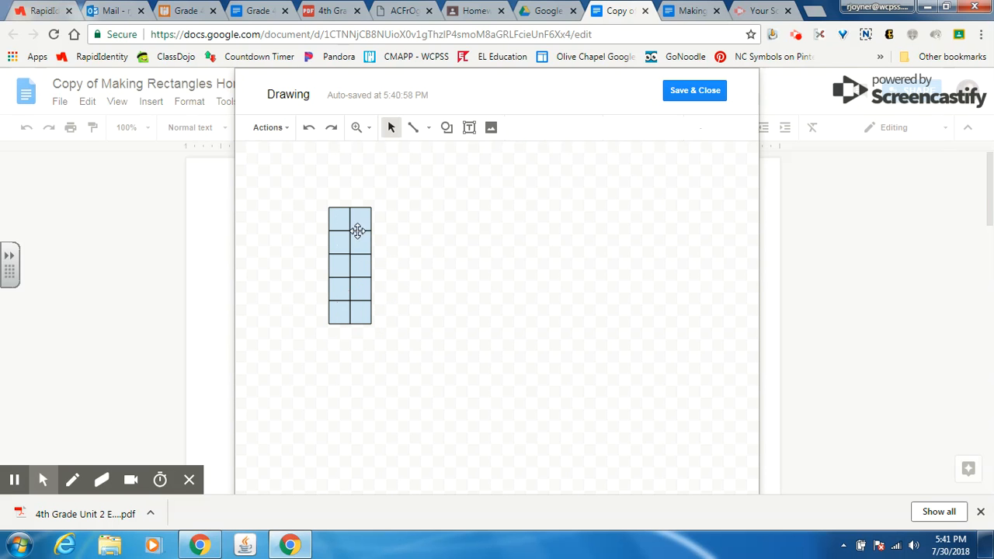
left_click(345, 218)
left_click(357, 219, "shift")
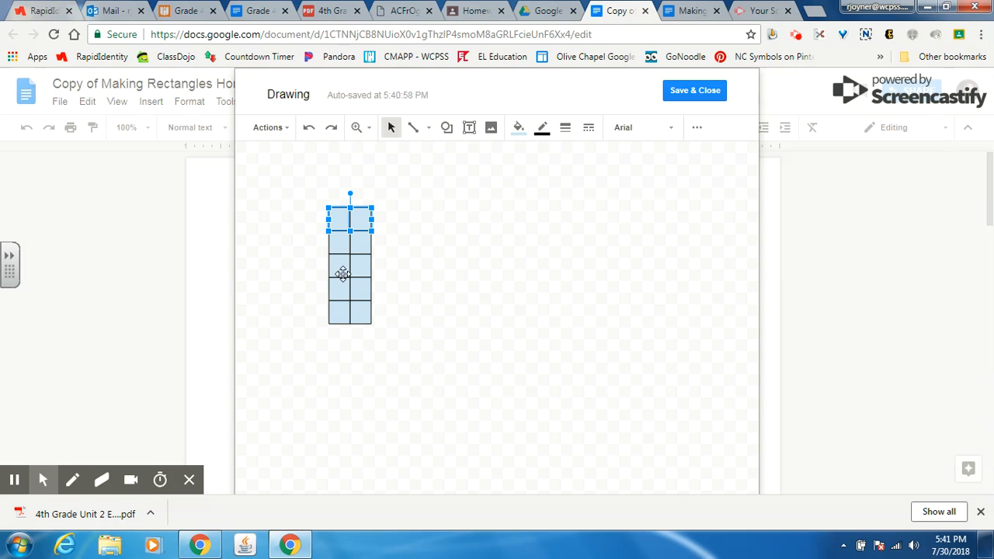
left_click(279, 129)
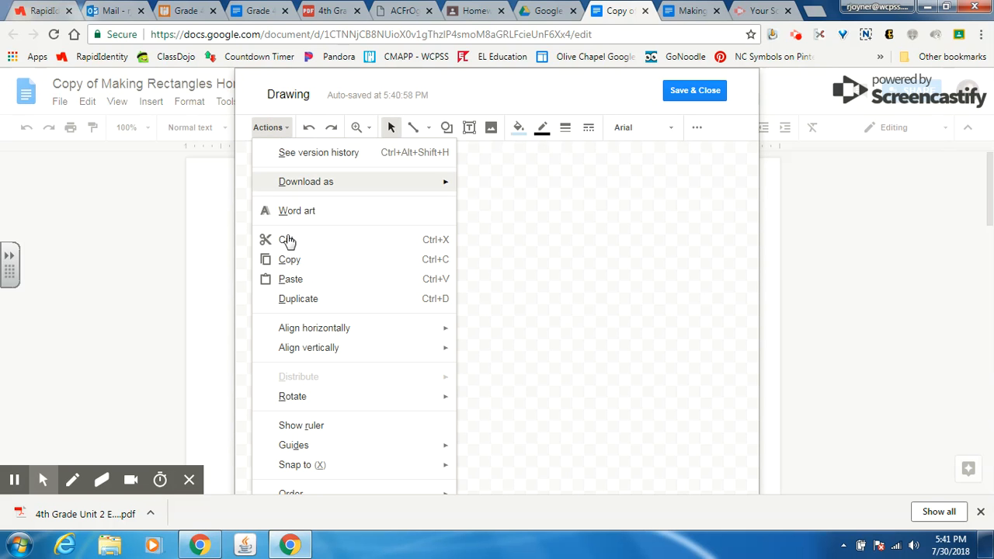
left_click(315, 299)
left_click_drag(365, 233, 356, 340)
left_click(424, 311)
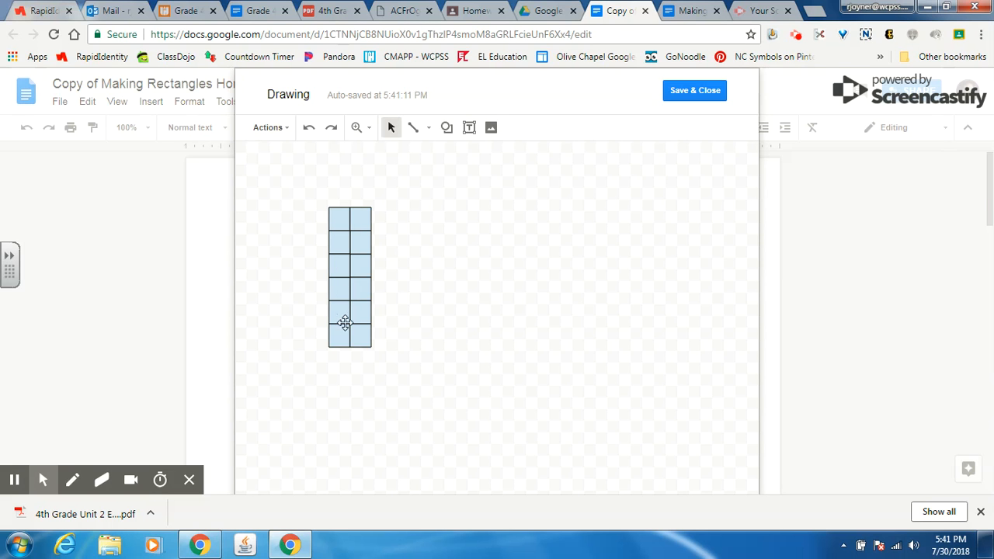
- Add a text box reading 2 above the rectangle and duplicate it twice
left_click(470, 128)
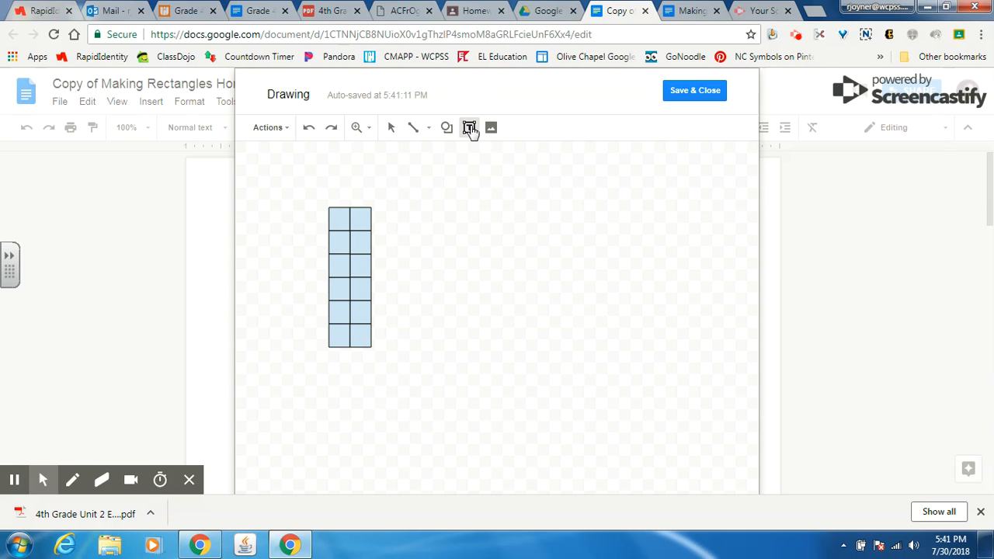
left_click_drag(334, 175, 372, 199)
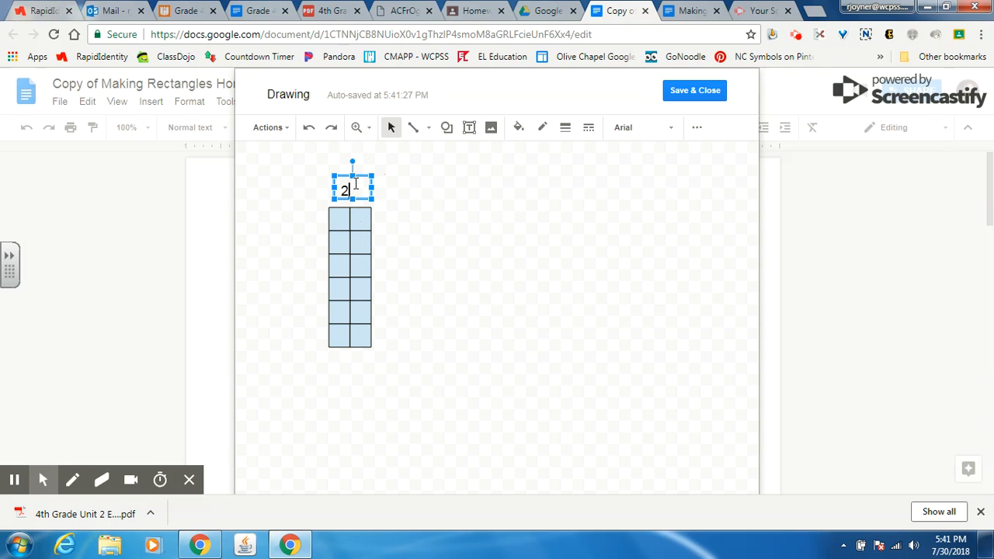
left_click(361, 174)
left_click(274, 127)
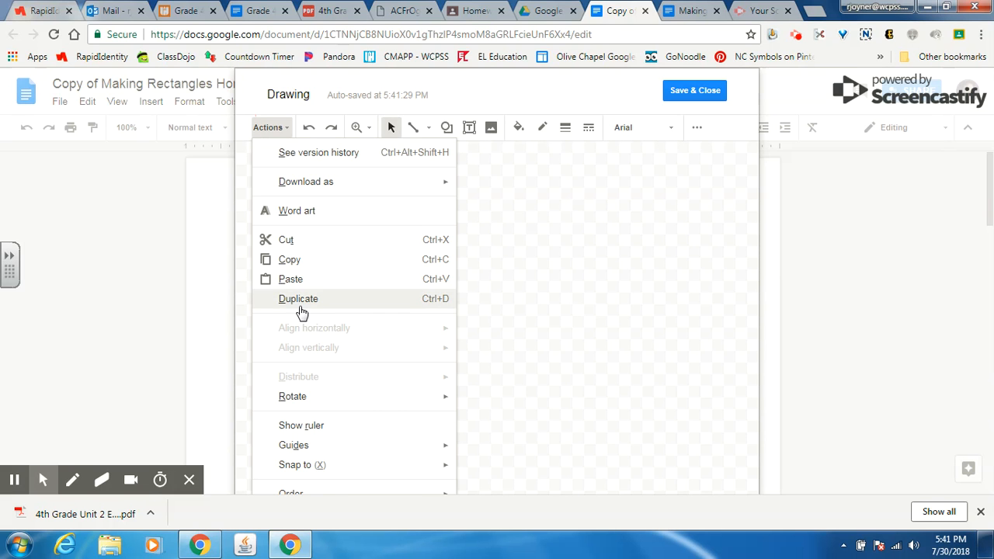
left_click(301, 308)
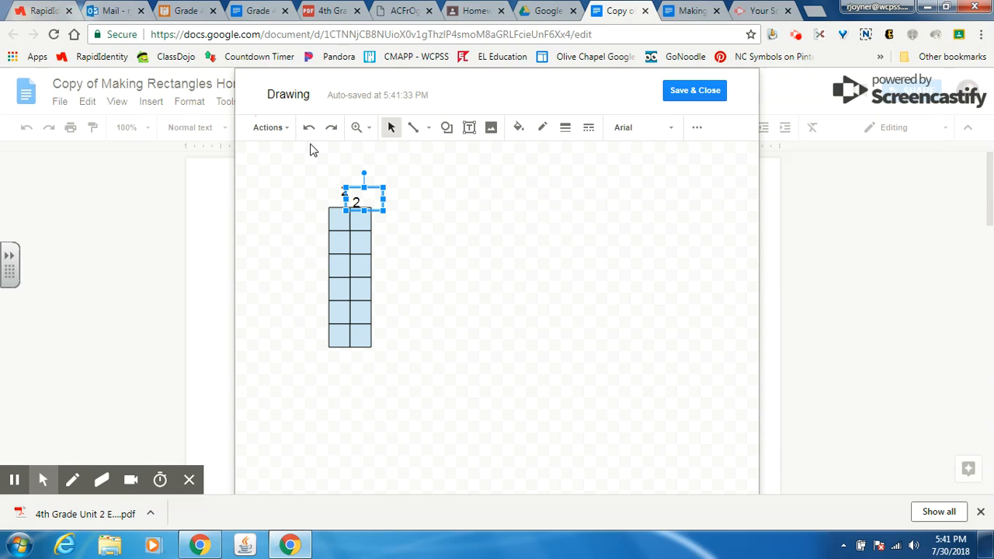
left_click(267, 129)
left_click(307, 305)
- Move one label copy beneath the rectangle and the other beside its right edge, changing the side label to 6
left_click_drag(389, 197, 358, 367)
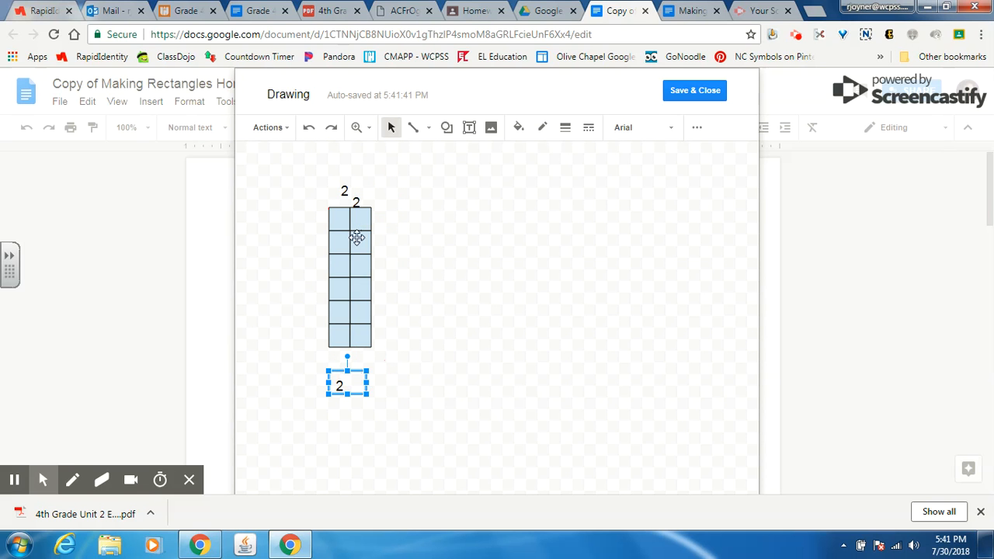
left_click(356, 203)
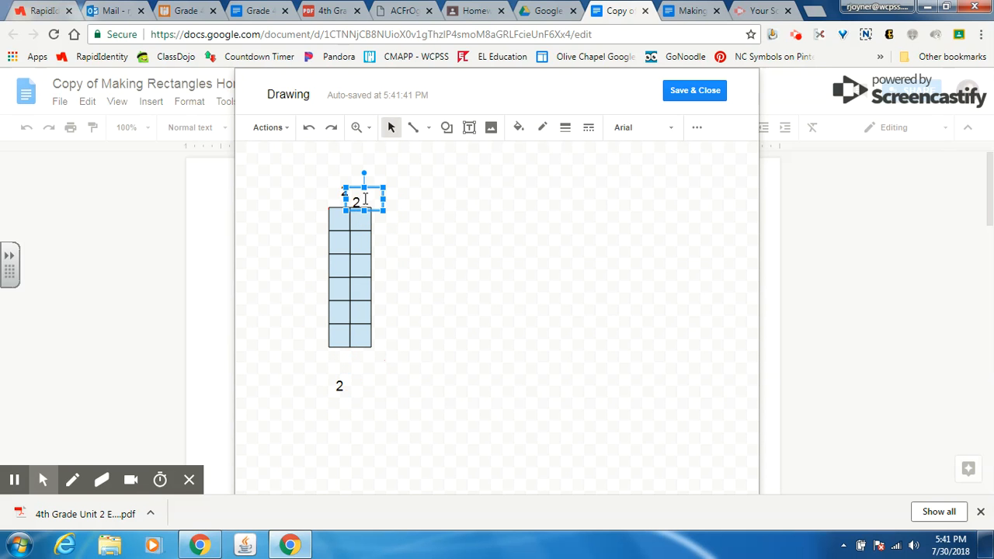
left_click_drag(360, 191, 411, 280)
left_click(414, 278)
- Change the label beneath the rectangle to 2 x 6 = 12 and widen its box to fit one line
left_click(342, 388)
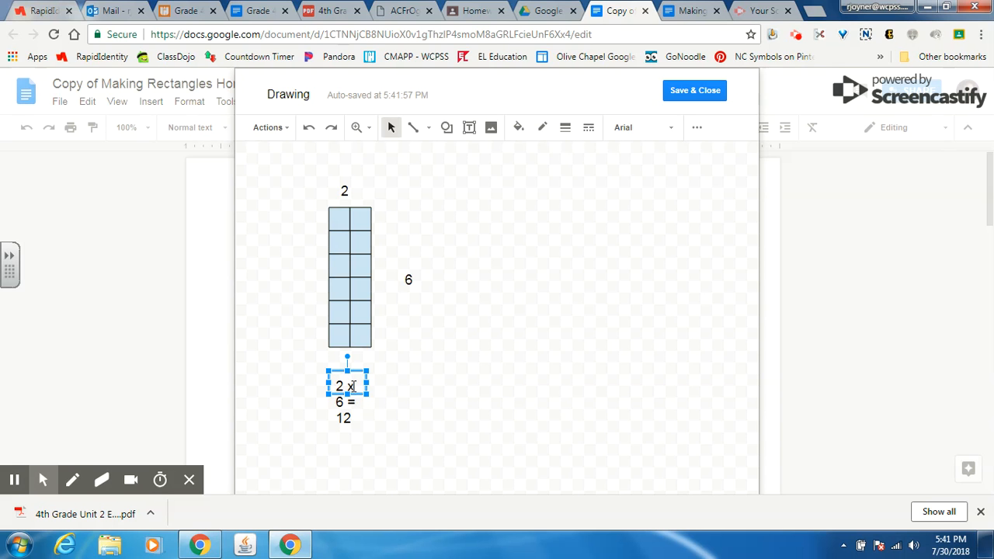
left_click(396, 409)
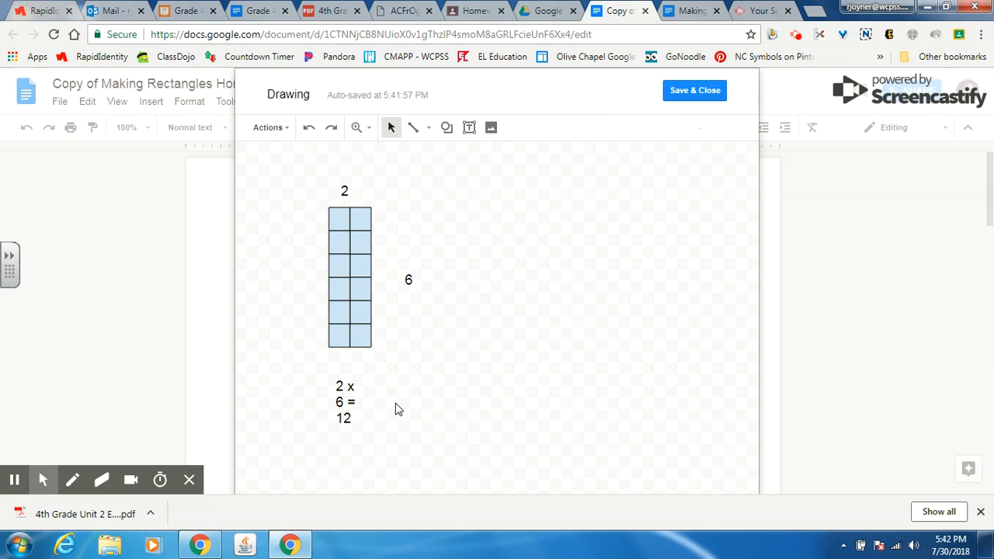
left_click(349, 398)
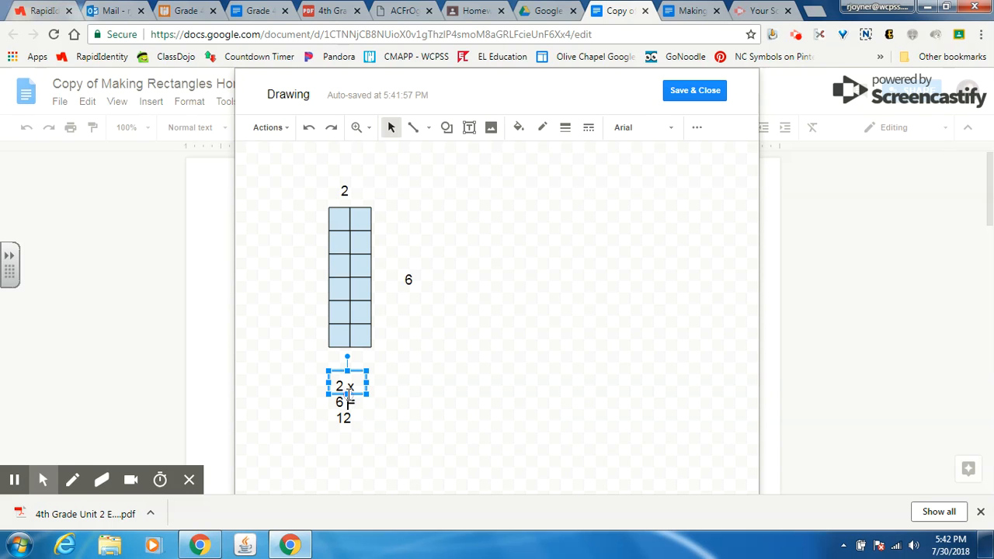
left_click_drag(367, 384, 409, 388)
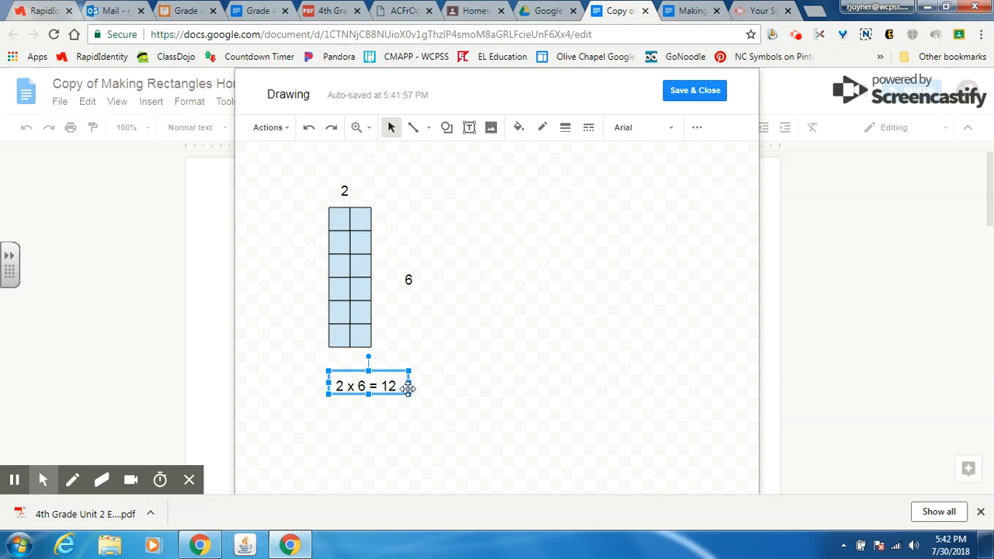
left_click(380, 440)
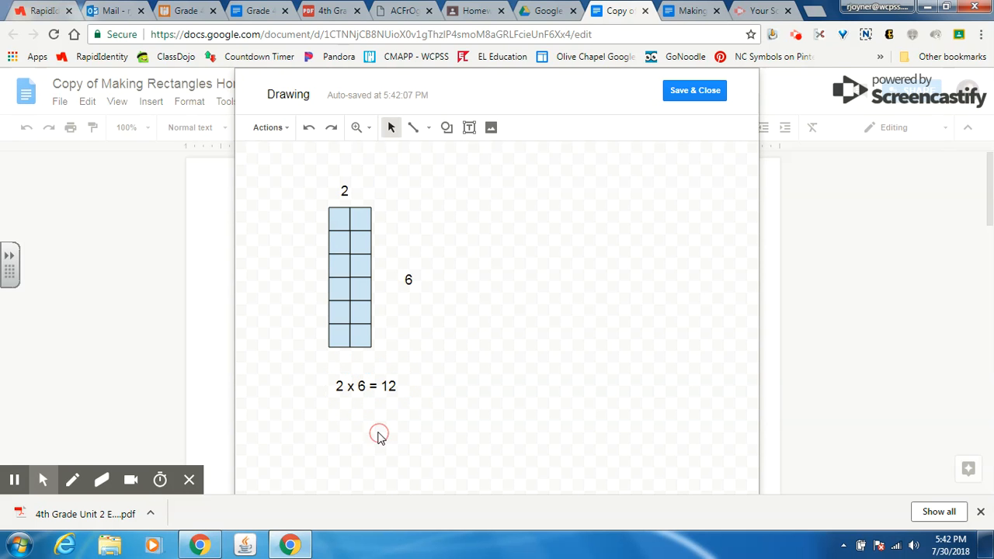
- Centre the equation closely beneath the rectangle, and save and close the drawing
left_click(362, 390)
left_click_drag(358, 371, 343, 370)
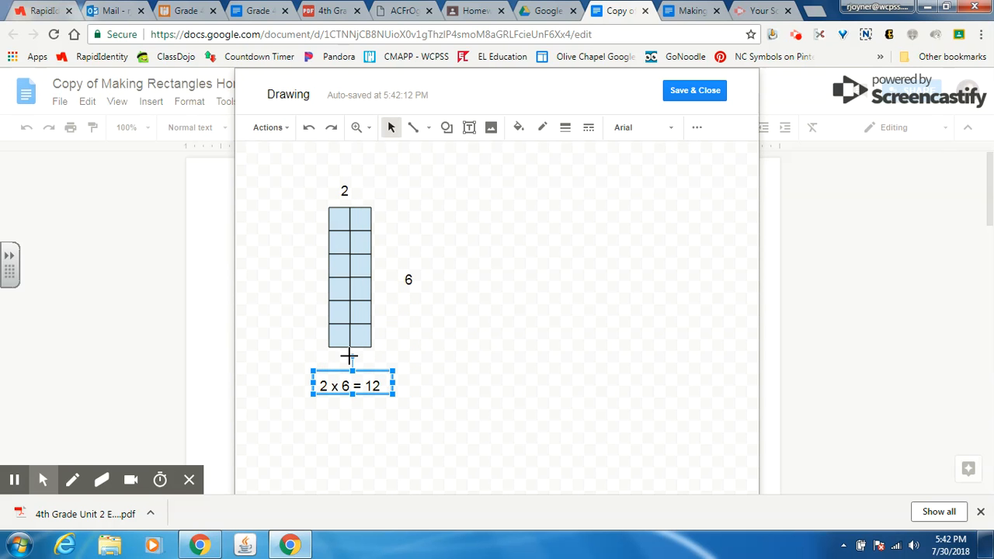
left_click(427, 366)
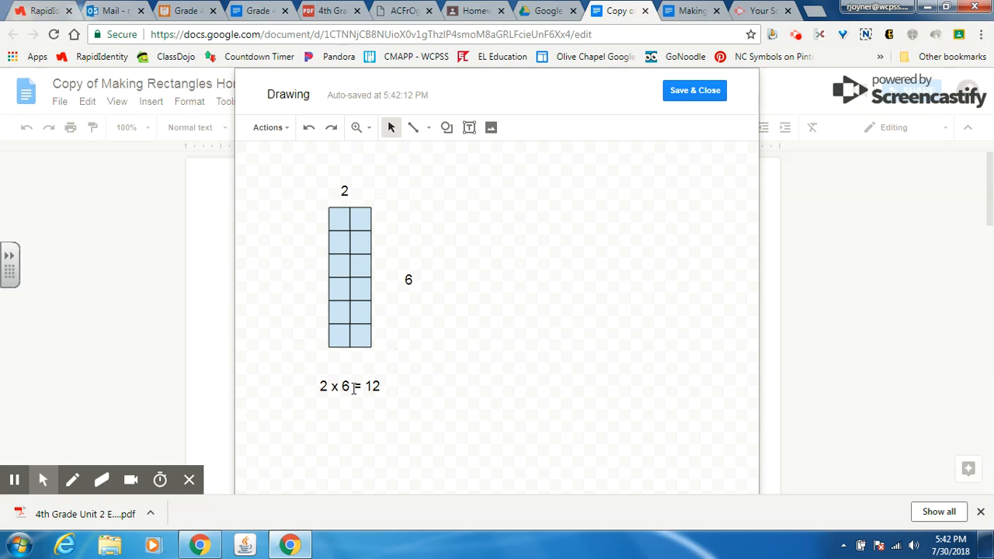
left_click(354, 386)
left_click_drag(357, 373, 355, 355)
left_click(411, 331)
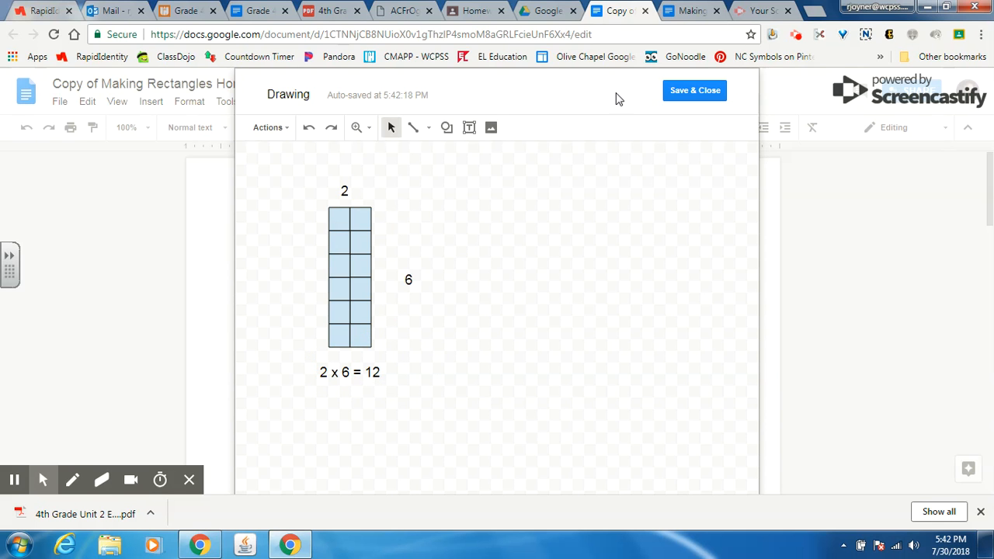
left_click(682, 93)
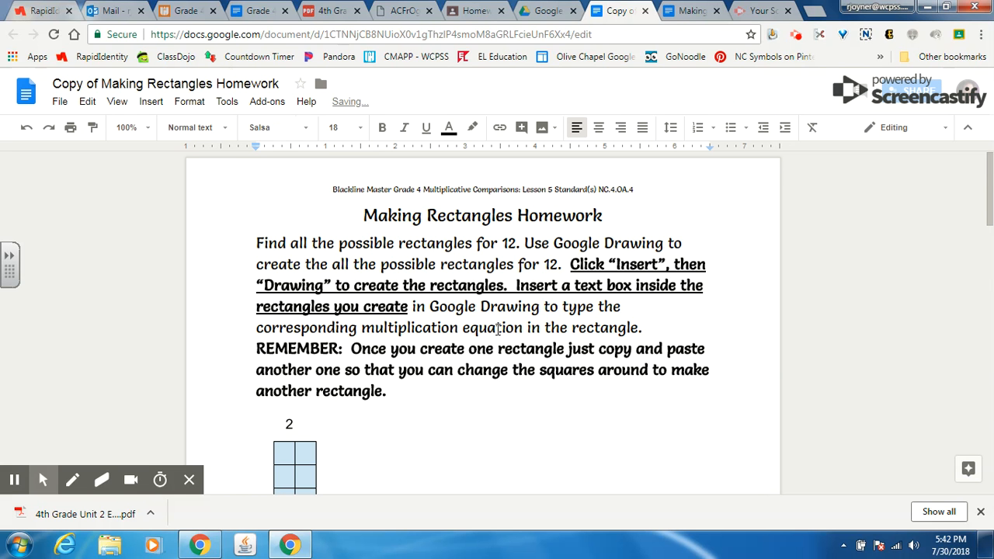
- Copy the 2 x 6 drawing and paste the duplicate beside it in the document
scroll(498, 329, "down", 2)
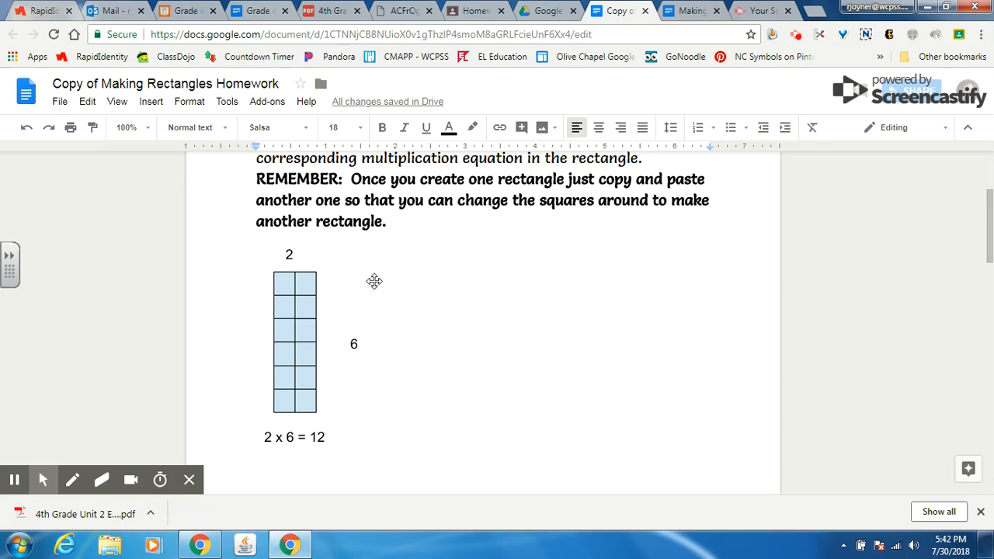
left_click(303, 319)
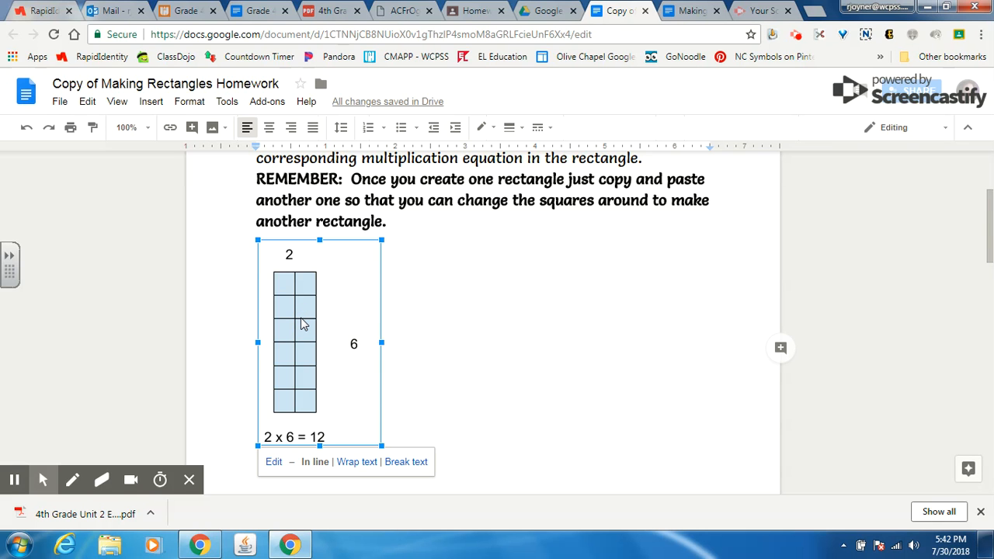
right_click(304, 324)
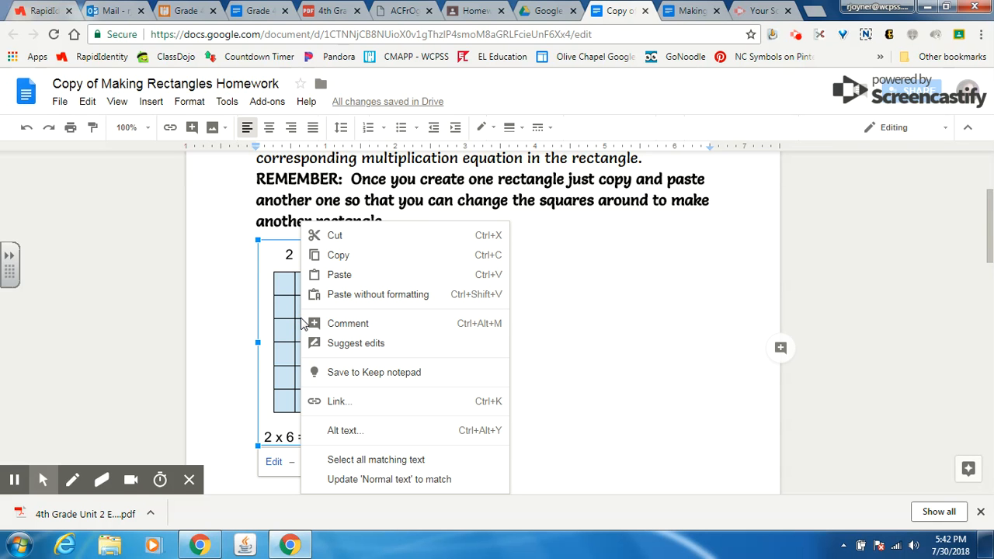
left_click(340, 255)
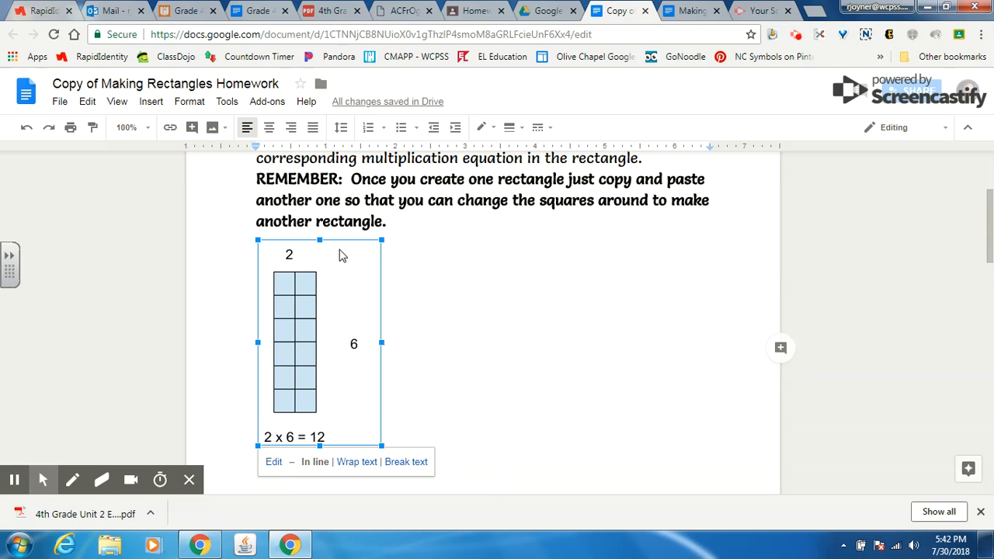
left_click(460, 306)
right_click(460, 306)
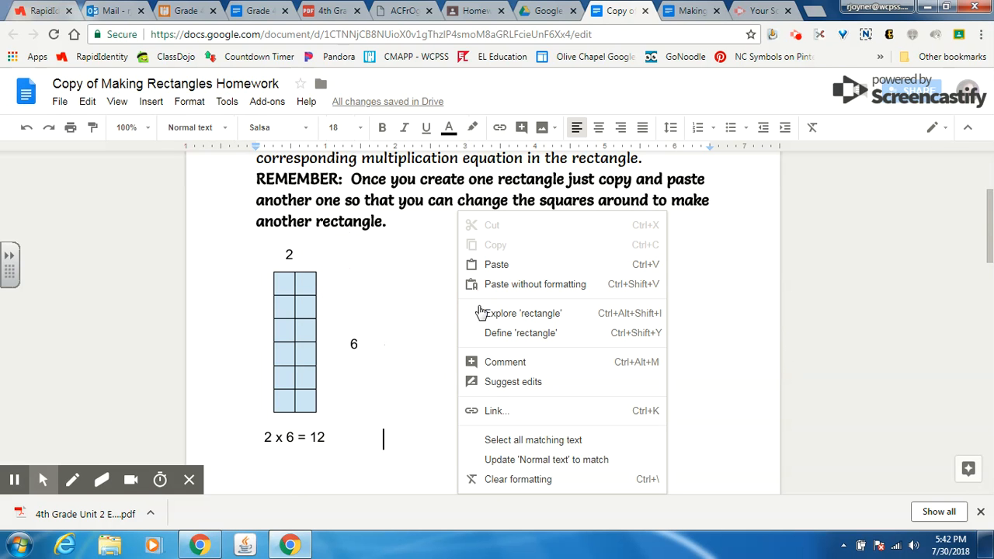
left_click(506, 268)
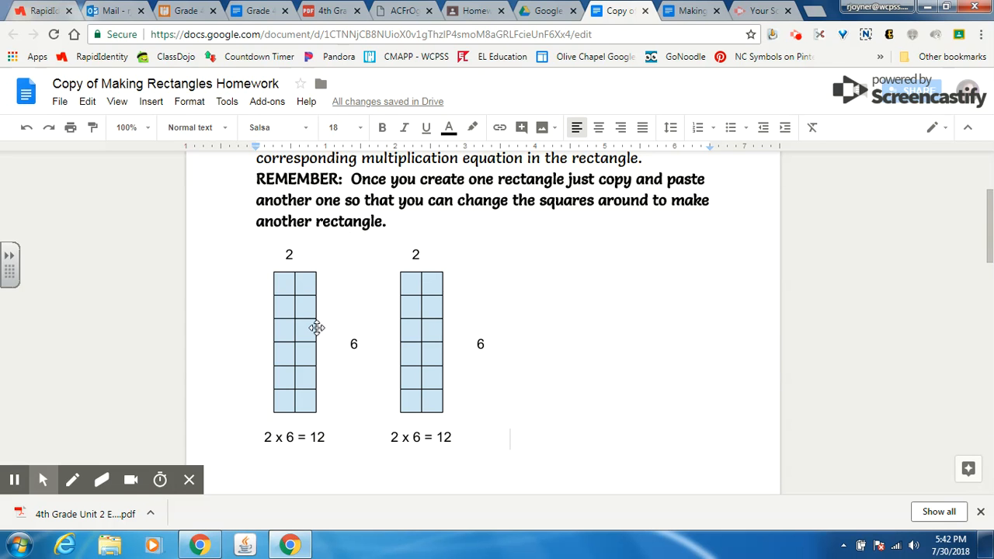
- Open the pasted drawing for editing and rearrange its squares into a rectangle three wide and four high
double_click(426, 340)
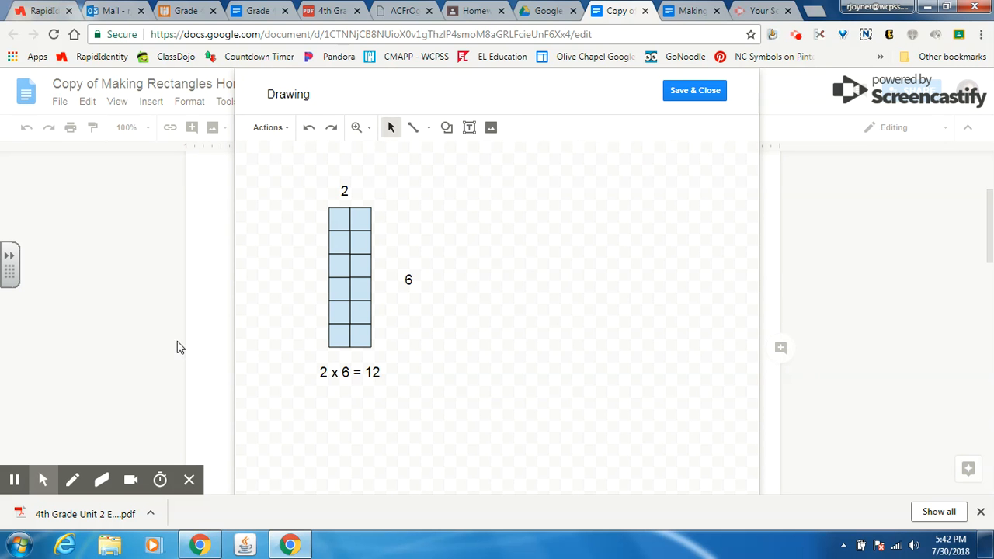
mouse_move(49, 485)
left_click(42, 454)
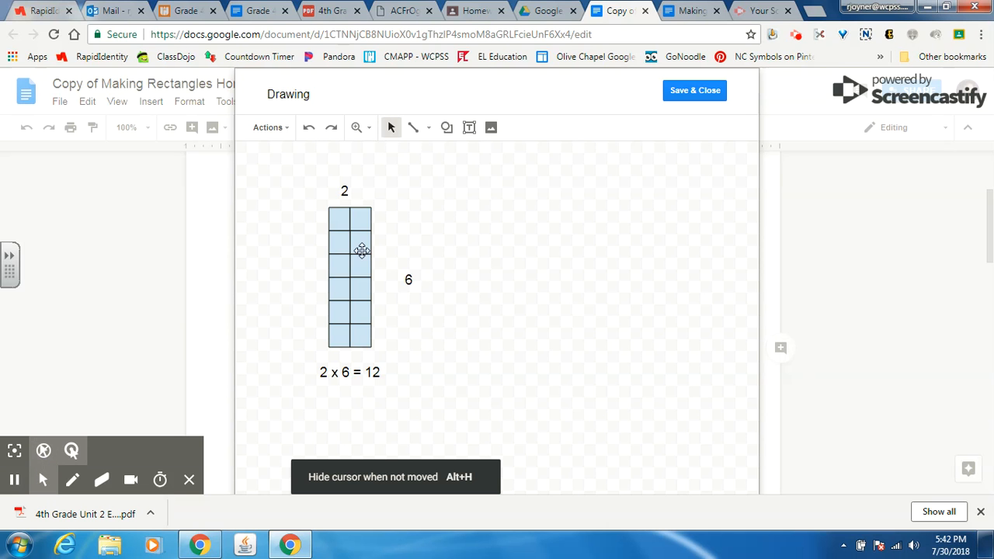
left_click_drag(363, 237, 382, 219)
left_click_drag(364, 262, 381, 241)
left_click_drag(360, 312, 386, 274)
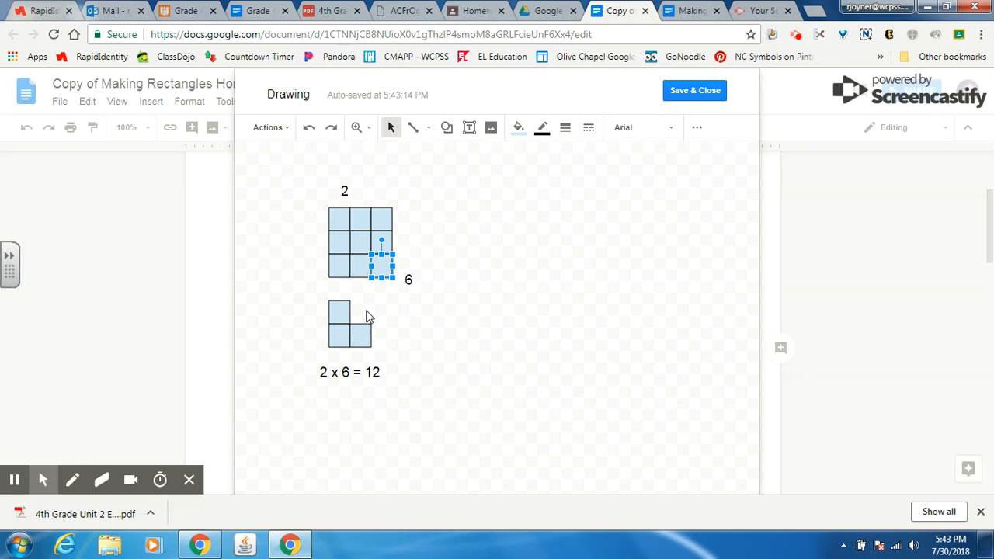
left_click_drag(334, 306, 337, 285)
left_click_drag(344, 328, 362, 286)
left_click_drag(361, 335, 381, 289)
left_click(426, 323)
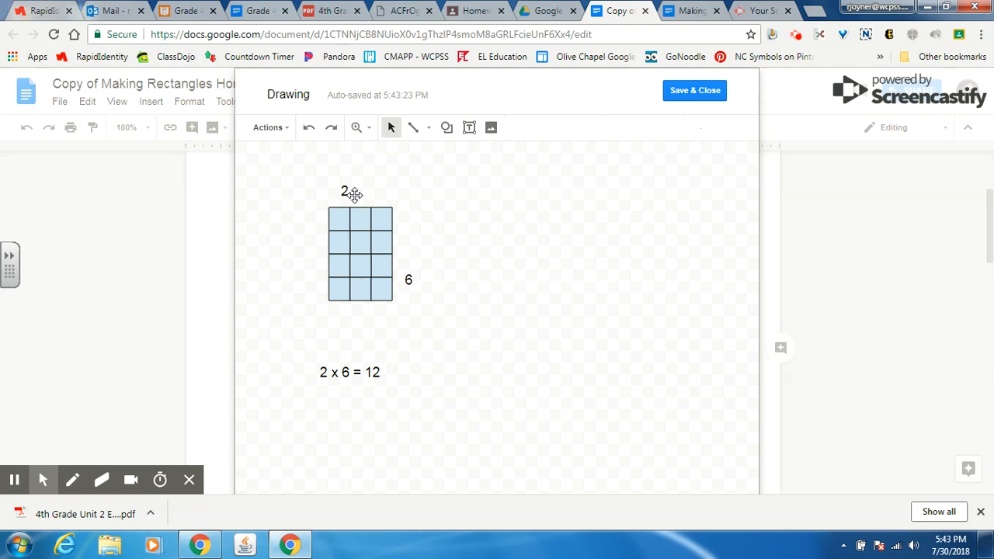
- Change the top label to 3, the side label to 4 and the equation to 3 x 4 = 12, then save the drawing
left_click(346, 191)
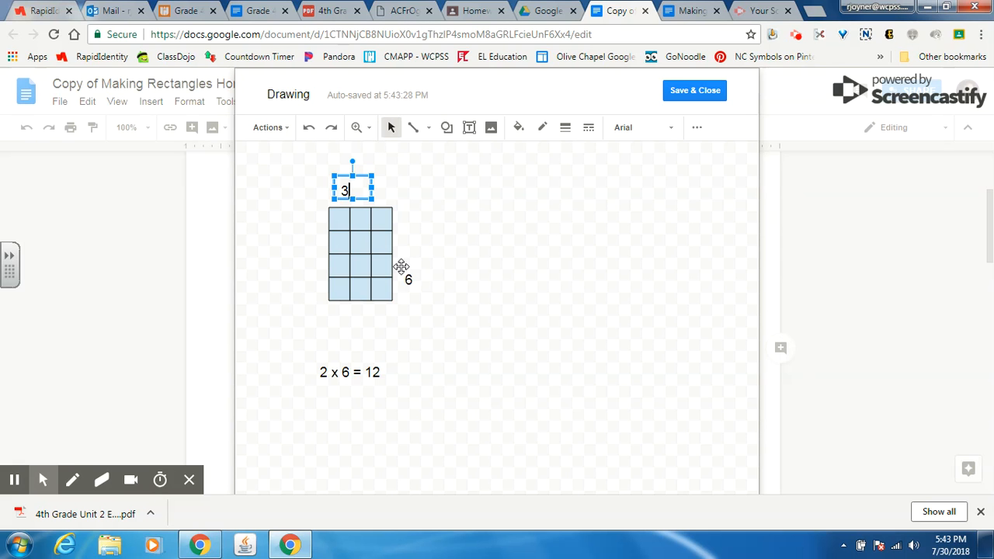
left_click(412, 281)
left_click(362, 370)
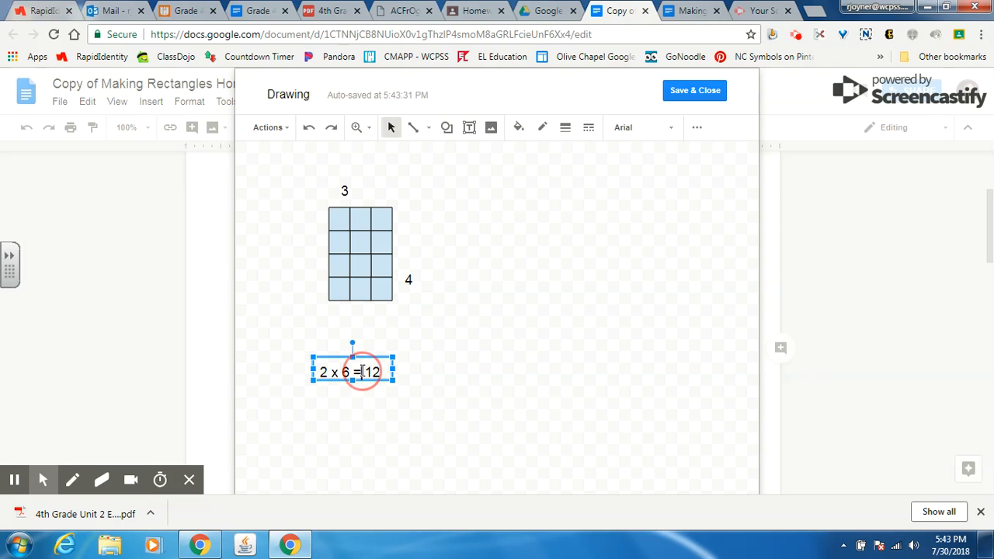
left_click(351, 372)
key("BackSpace")
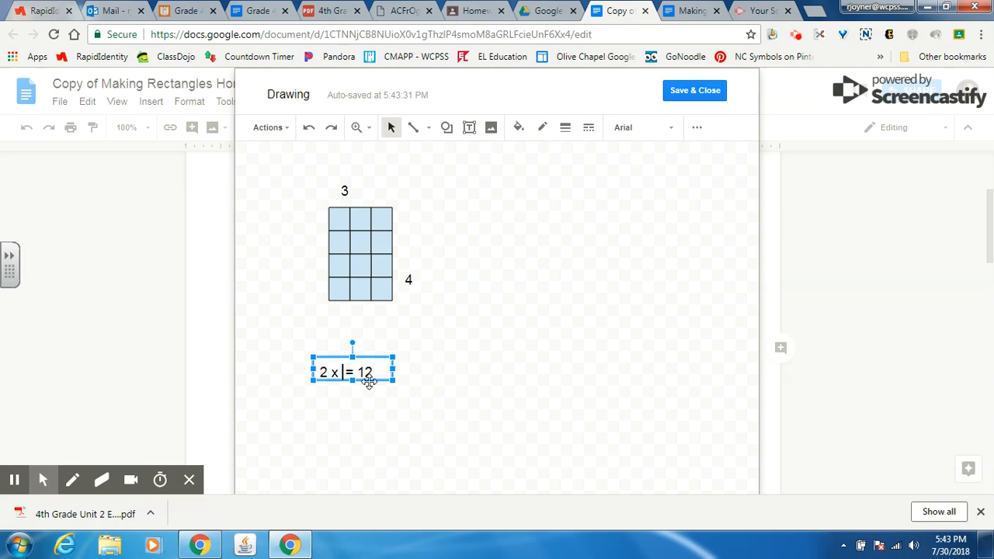
key("BackSpace")
key("BackSpace")
key("BackSpace")
type("3 x 4")
left_click(512, 318)
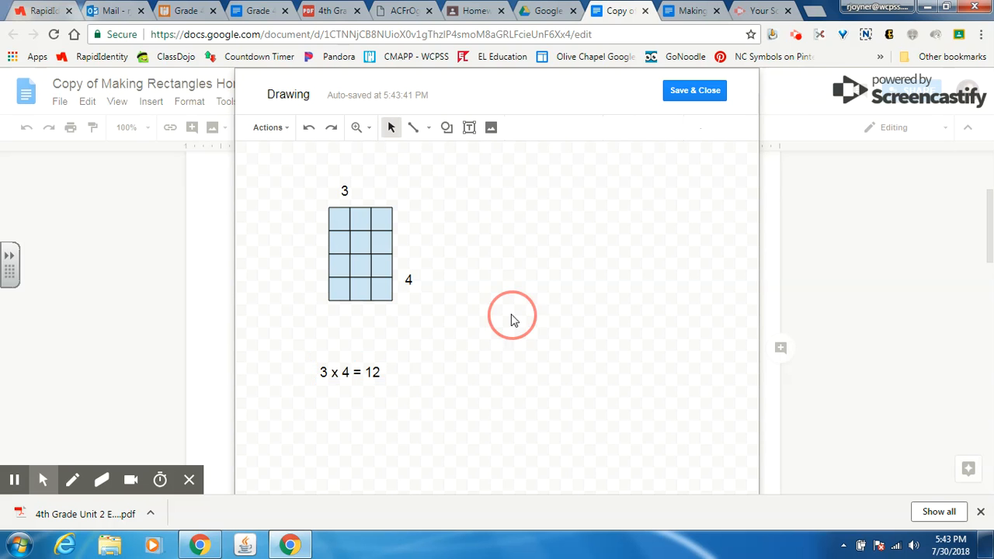
left_click(693, 93)
left_click(579, 336)
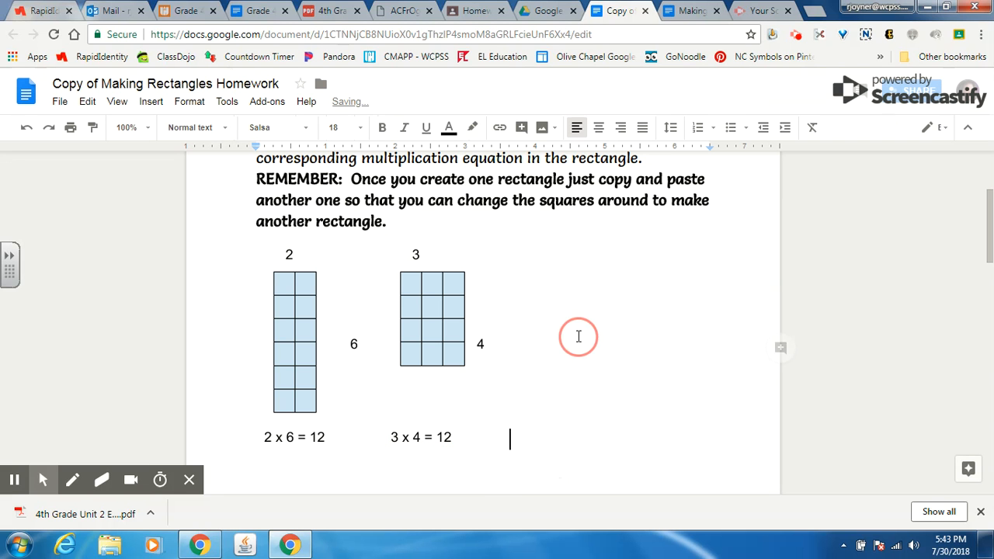
- Copy the 3 x 4 drawing and paste the duplicate beside it in the document
left_click(462, 319)
right_click(465, 322)
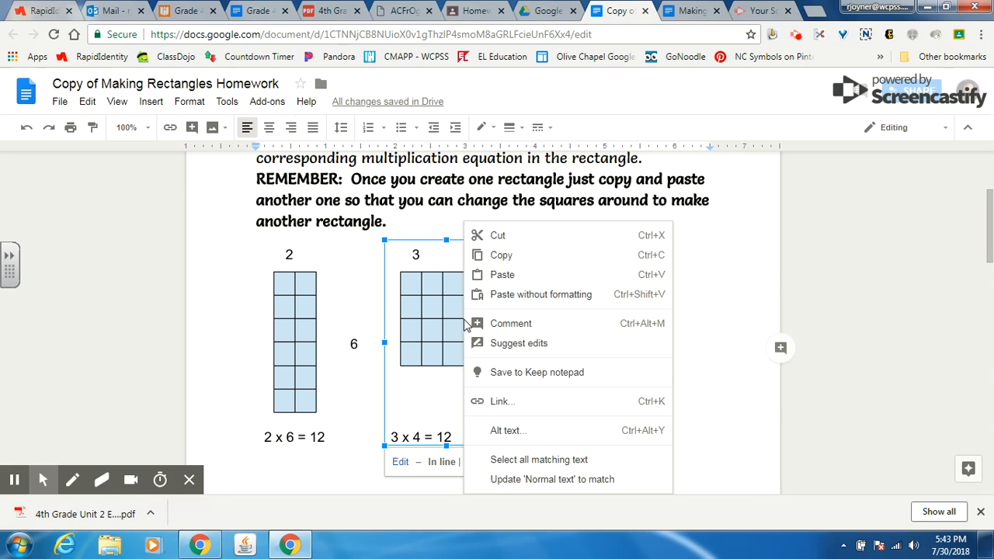
left_click(499, 256)
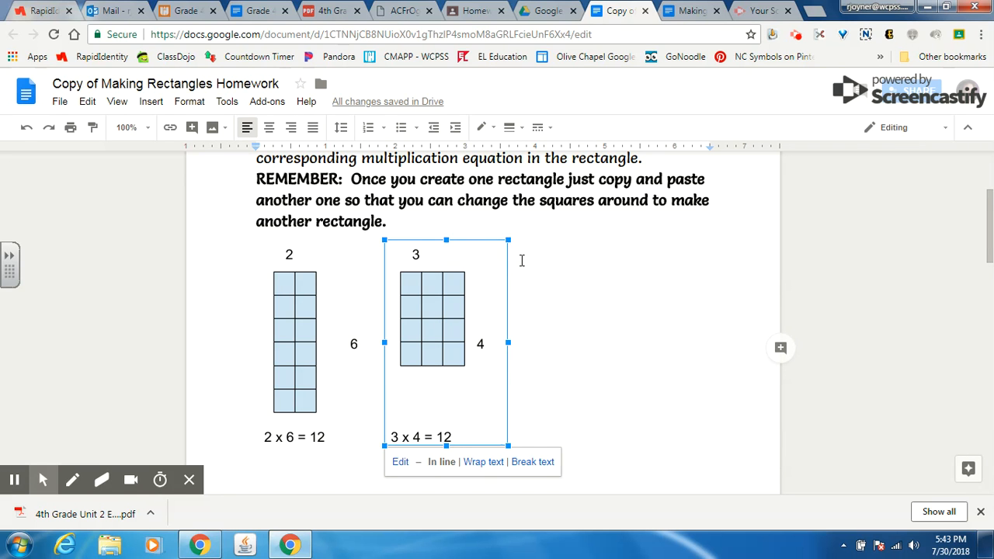
left_click(571, 294)
right_click(580, 332)
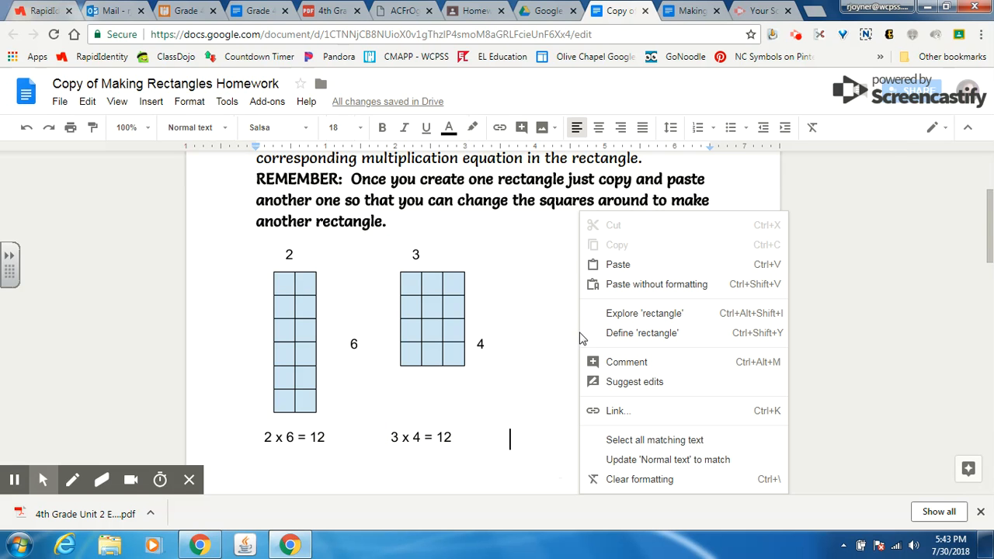
left_click(617, 259)
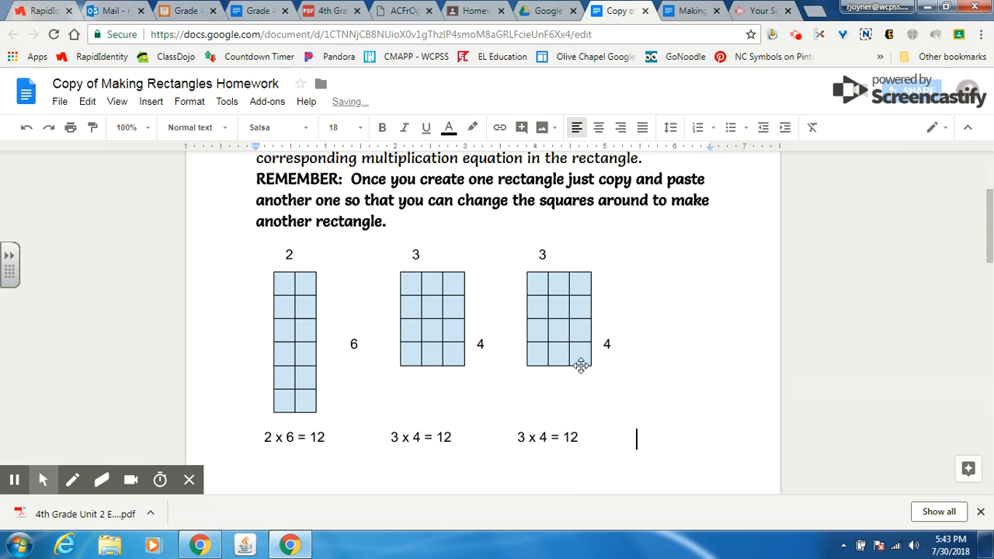
- Open the newly pasted drawing for editing and rearrange its squares into a rectangle four wide and three high
double_click(573, 342)
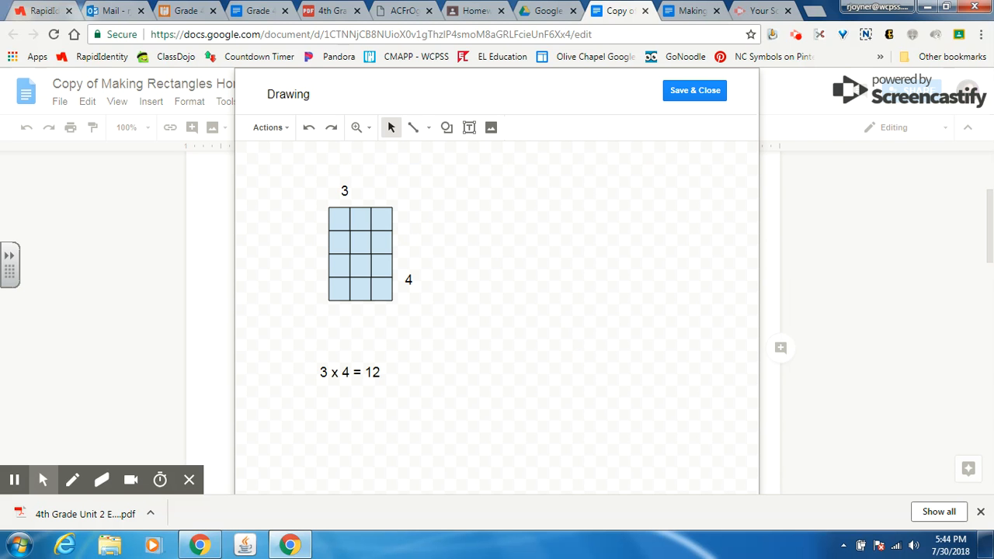
left_click(382, 242)
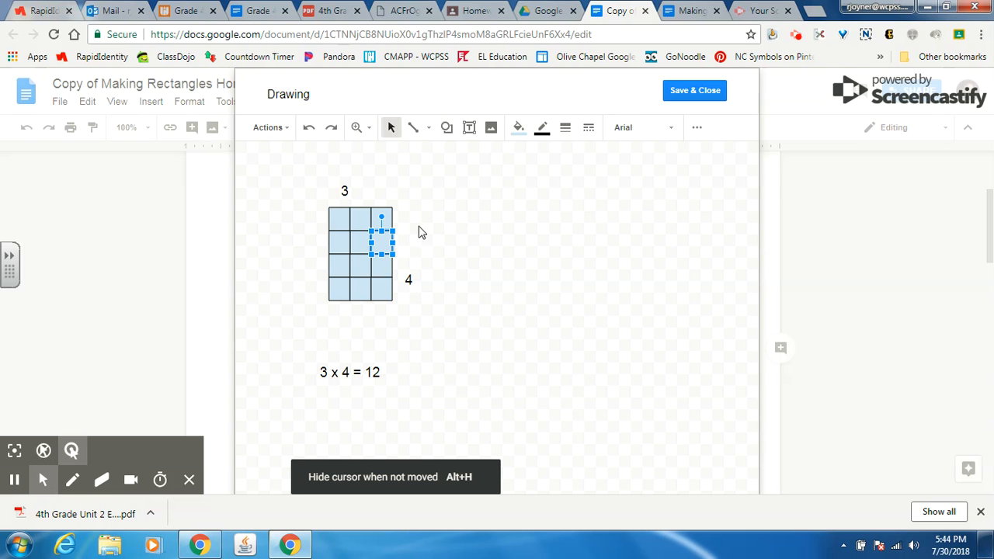
left_click_drag(387, 242, 408, 220)
left_click_drag(383, 261, 405, 239)
left_click_drag(362, 288, 382, 266)
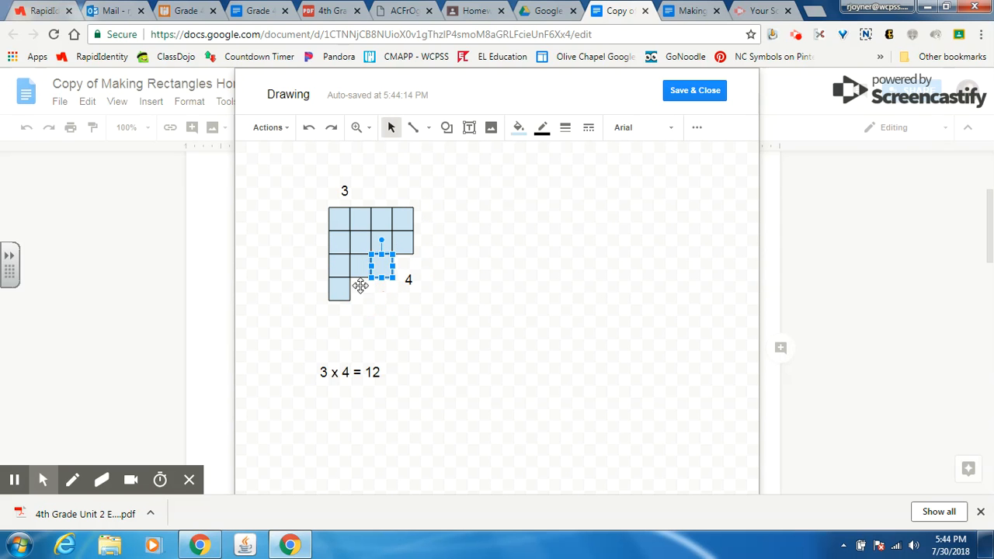
left_click_drag(339, 290, 452, 237)
- Place the side label beside the rectangle's right edge and set it to 3, and change the top label to 4
left_click(411, 280)
left_click(451, 237)
left_click(444, 240)
key("BackSpace")
type("3")
left_click(354, 191)
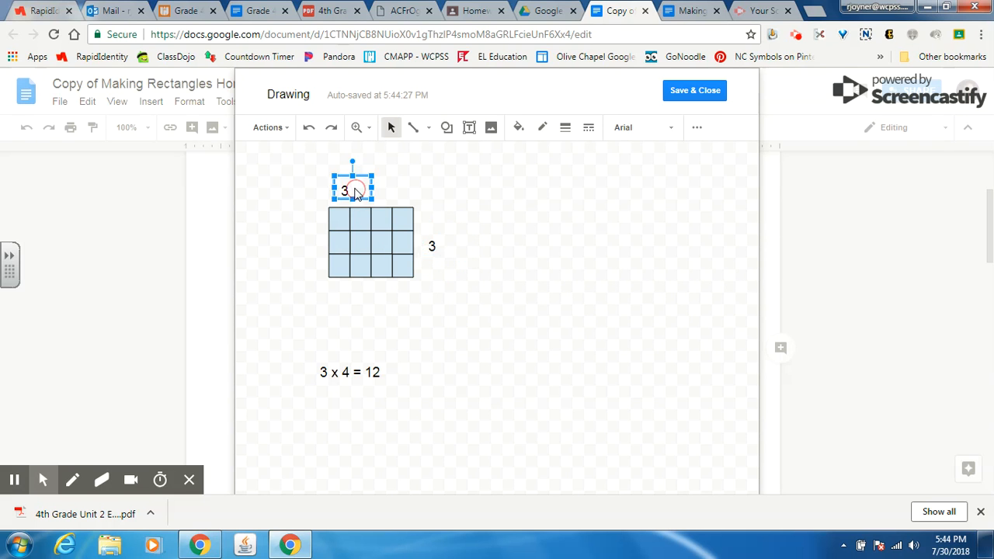
left_click(351, 190)
key("BackSpace")
- Move the equation closely beneath the rectangle, change it to 4 x 3 = 12, and save and close the drawing
left_click(348, 385)
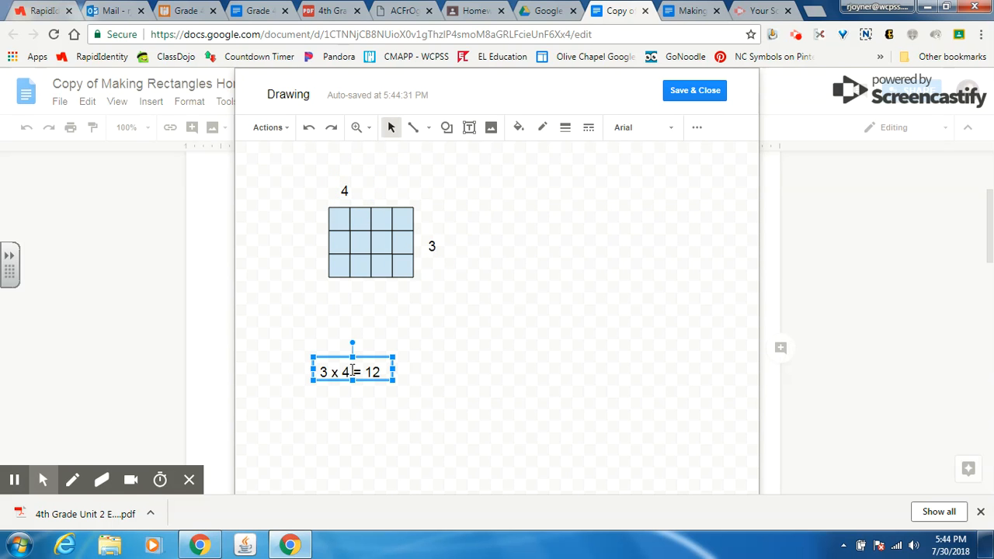
left_click_drag(361, 361, 380, 303)
left_click(365, 307)
key("BackSpace")
key("BackSpace")
key("BackSpace")
key("BackSpace")
key("BackSpace")
type("4 ")
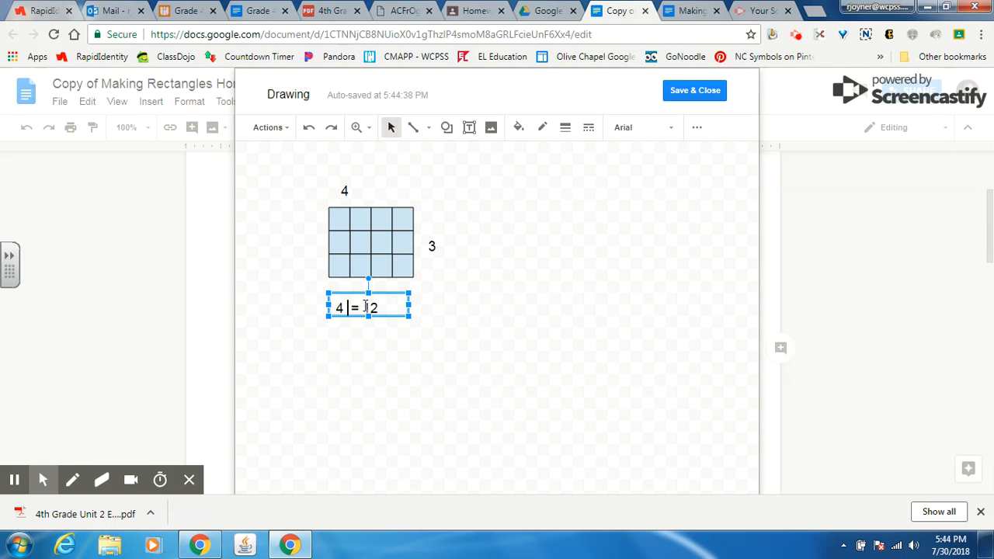
type("x 3")
left_click(688, 94)
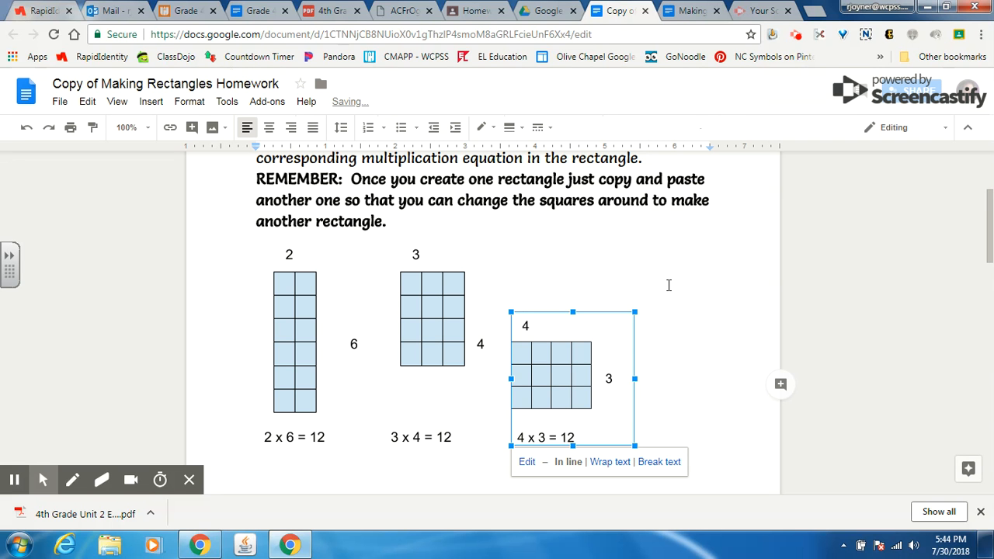
scroll(670, 294, "down", 3)
scroll(671, 293, "up", 3)
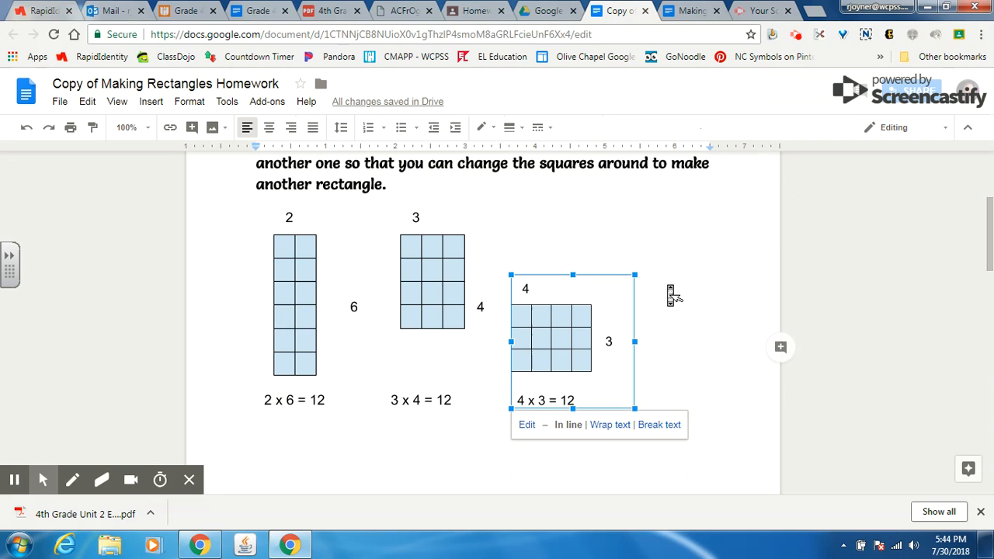
scroll(669, 285, "up", 2)
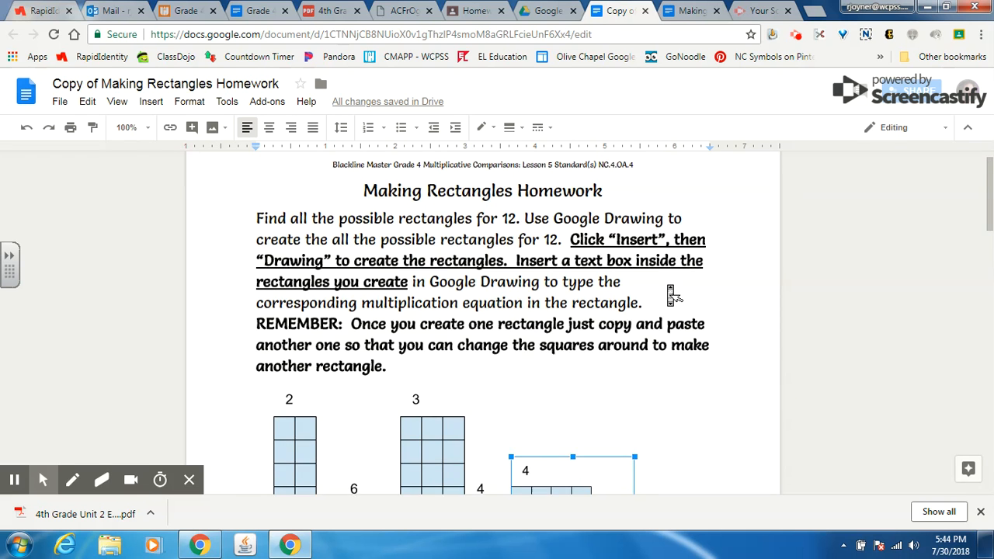
scroll(672, 287, "down", 2)
scroll(673, 295, "down", 1)
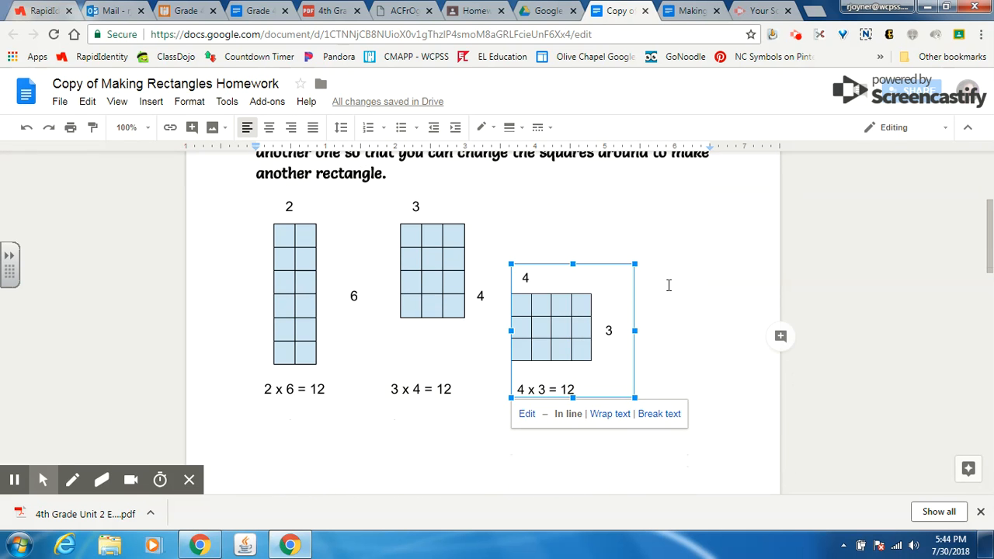